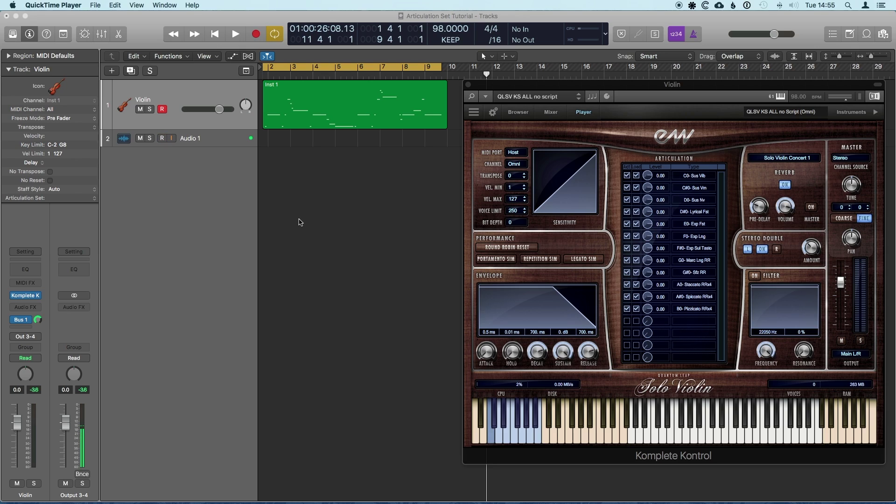
# - Check the Violin track's articulation set list, then open the Inst 1 region in the Piano Roll
pyautogui.click(86, 200)
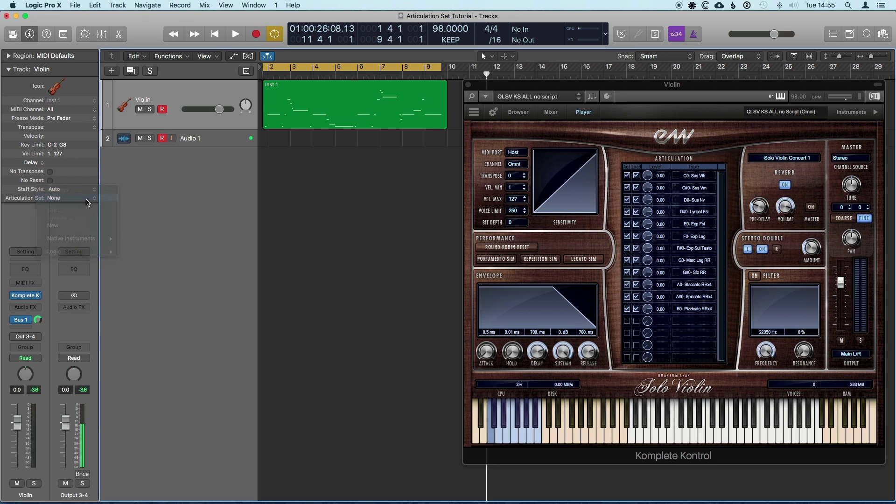
pyautogui.click(87, 202)
pyautogui.moveTo(108, 256)
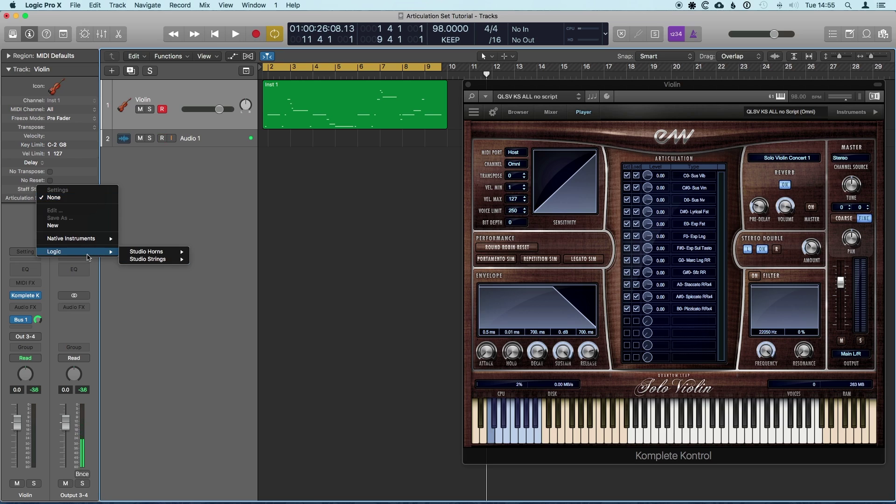
pyautogui.moveTo(135, 255)
pyautogui.click(165, 217)
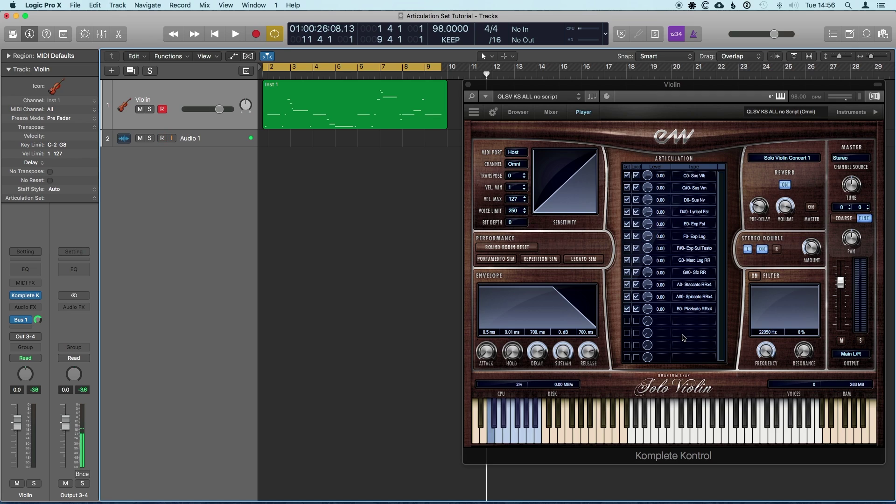
pyautogui.click(356, 107)
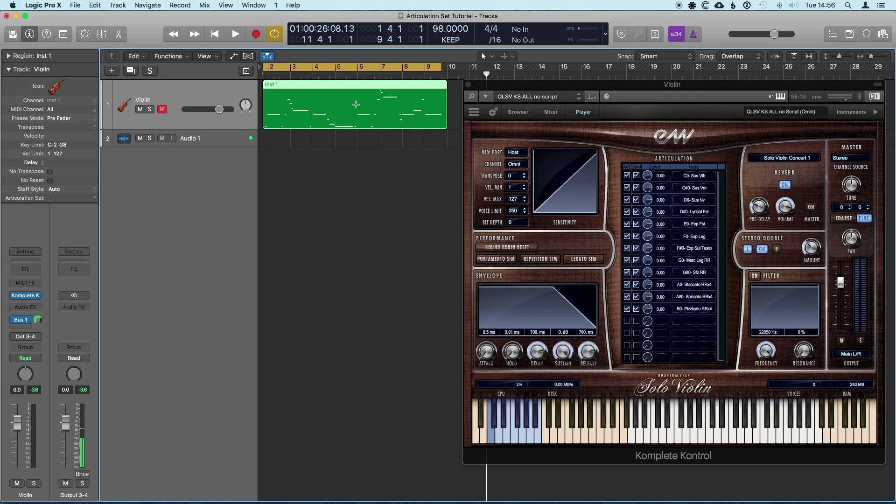
pyautogui.doubleClick(347, 106)
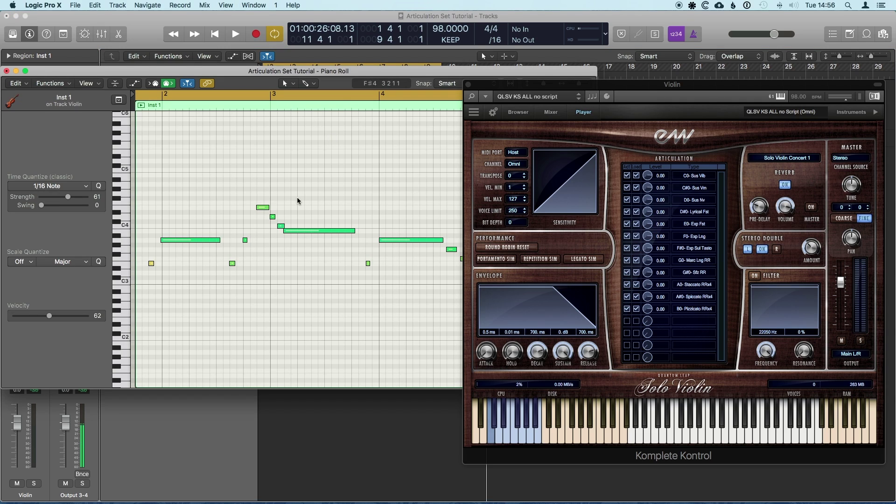
# - With the Pencil tool, draw three low test notes near C0 and play the region
pyautogui.press('t')
pyautogui.press('p')
pyautogui.scroll(-8, 194, 311)
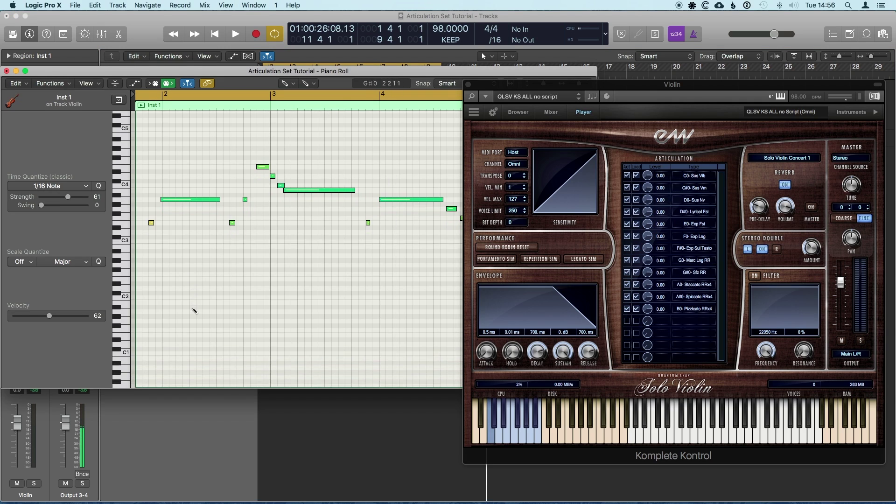
pyautogui.click(159, 360)
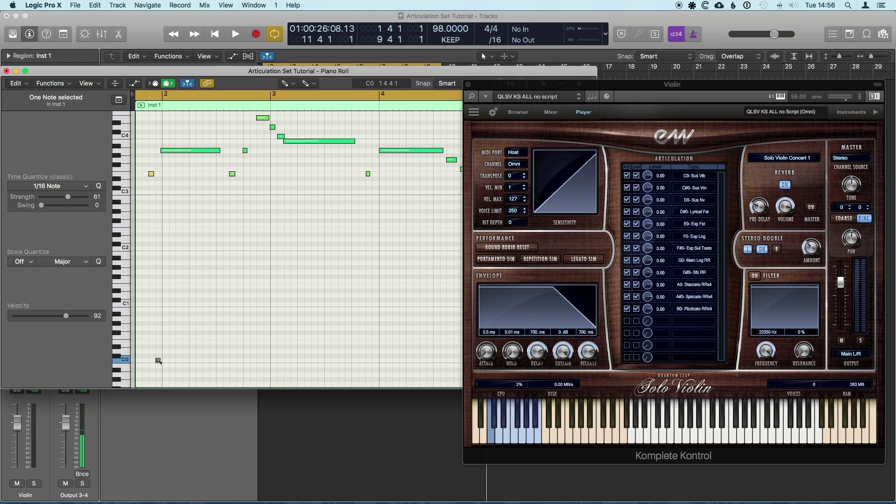
pyautogui.click(212, 342)
pyautogui.click(253, 314)
pyautogui.press('space')
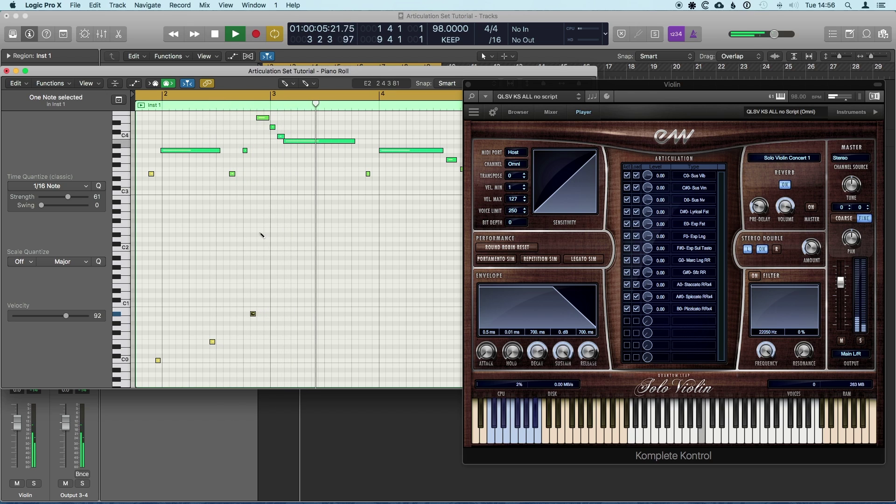
pyautogui.press('space')
# - Delete the three low test notes and close the Piano Roll window
pyautogui.moveTo(292, 275); pyautogui.dragTo(152, 327)
pyautogui.press('Delete')
pyautogui.scroll(3, 152, 327)
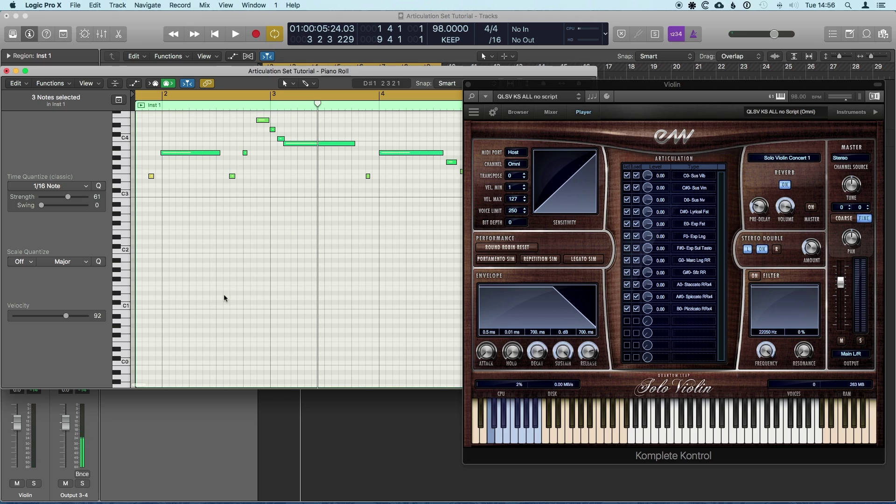
pyautogui.scroll(4, 224, 295)
pyautogui.click(275, 287)
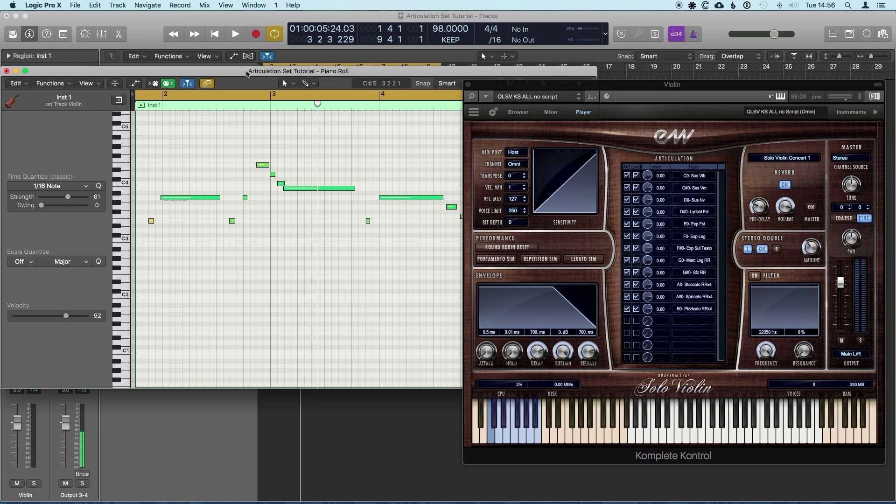
pyautogui.moveTo(246, 74); pyautogui.dragTo(260, 65)
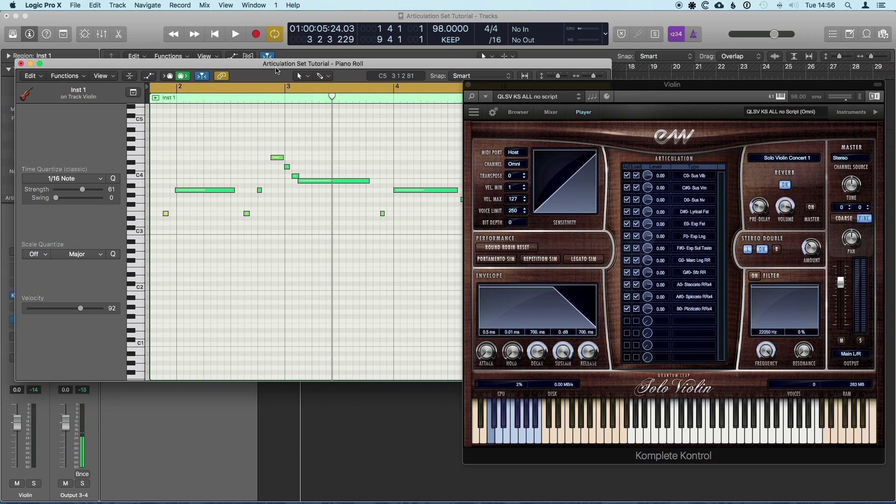
pyautogui.moveTo(276, 68); pyautogui.dragTo(275, 68)
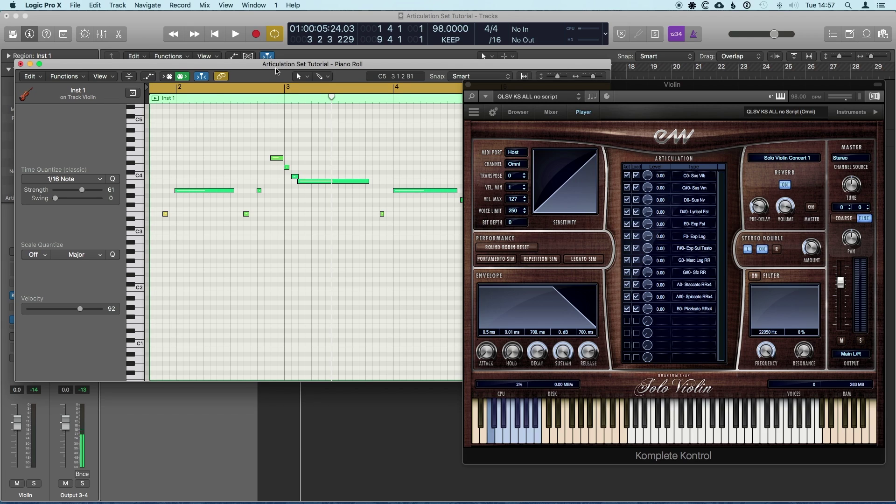
pyautogui.click(20, 64)
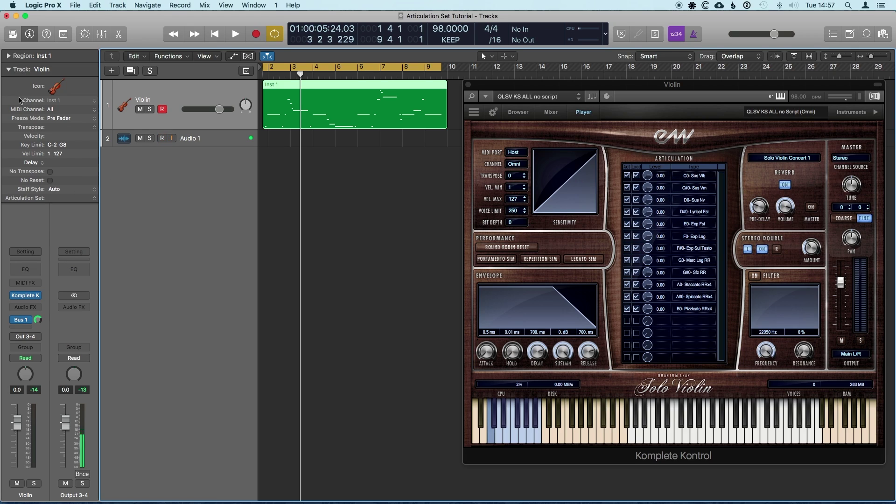
# - Create a new articulation set, New Setting, from the Violin track inspector's Articulation Set pop-up
pyautogui.press('i')
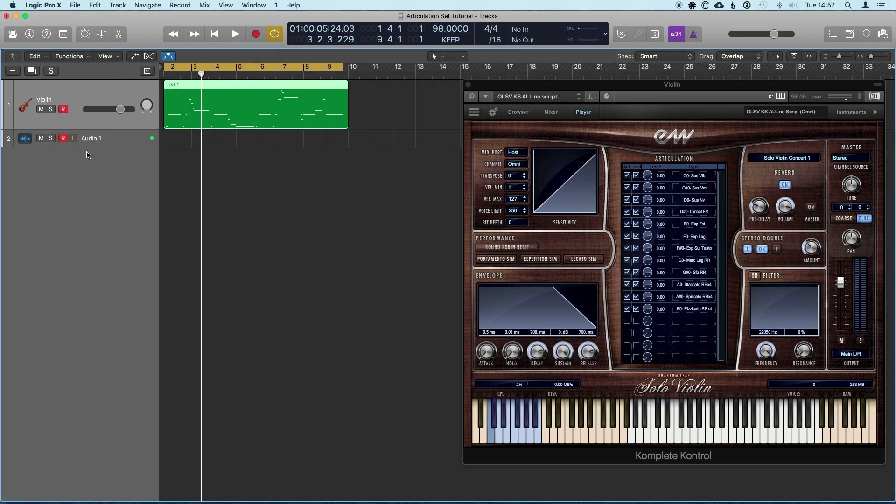
pyautogui.press('i')
pyautogui.press('i')
pyautogui.click(28, 36)
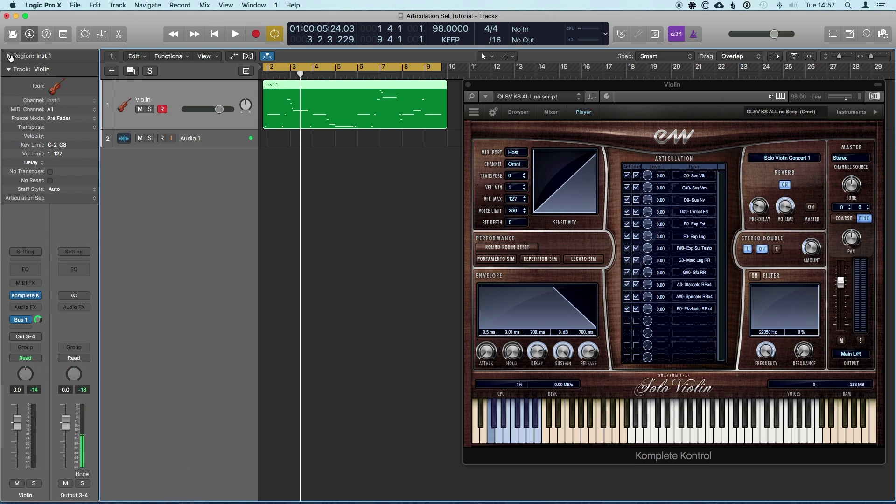
pyautogui.click(8, 57)
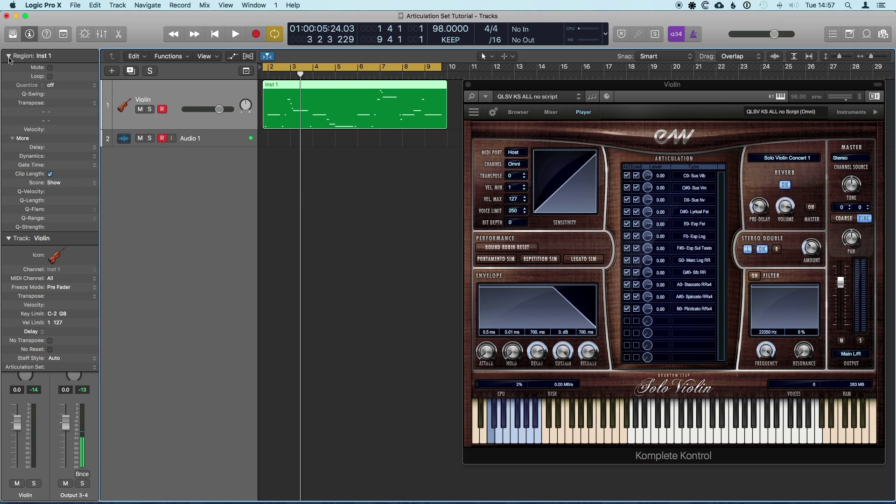
pyautogui.click(9, 57)
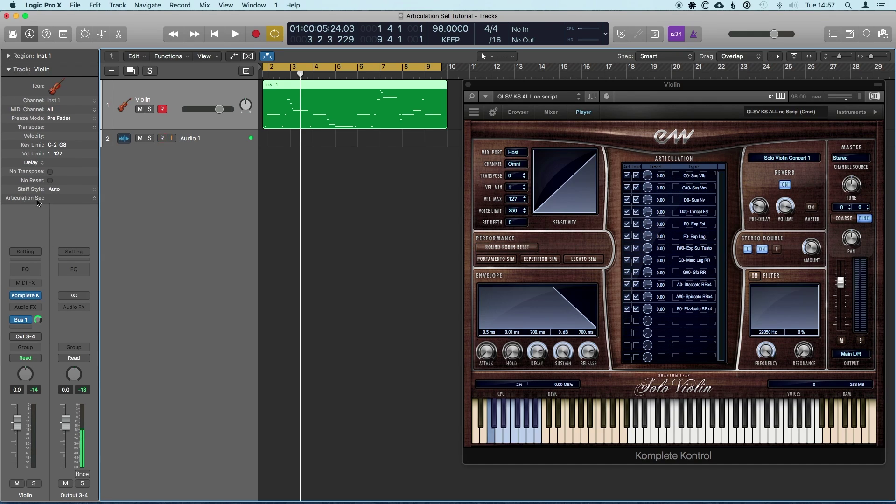
pyautogui.click(59, 202)
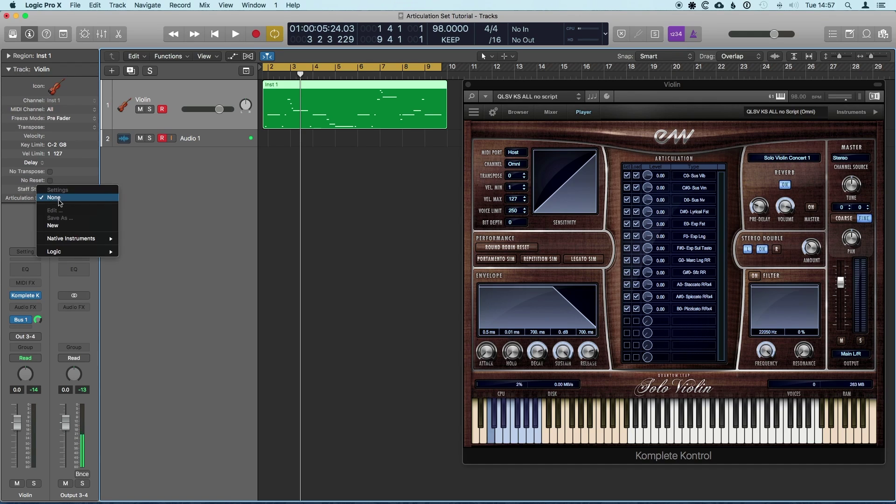
pyautogui.click(59, 226)
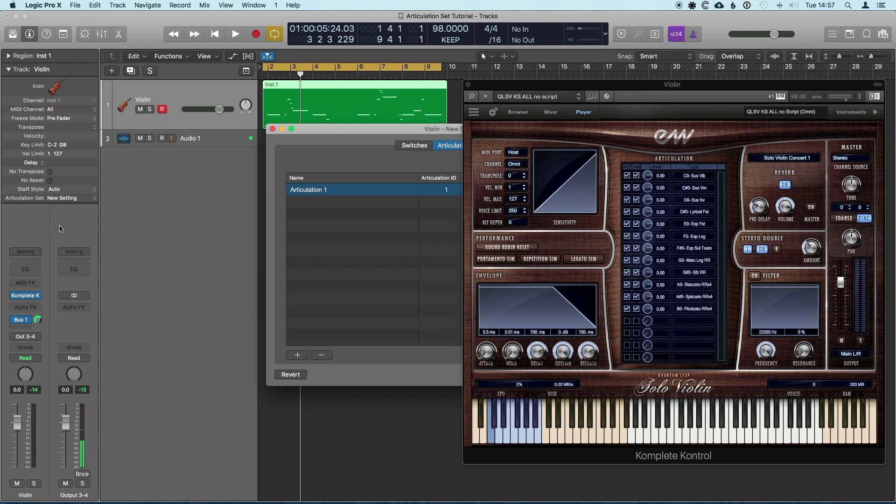
pyautogui.moveTo(366, 131); pyautogui.dragTo(135, 113)
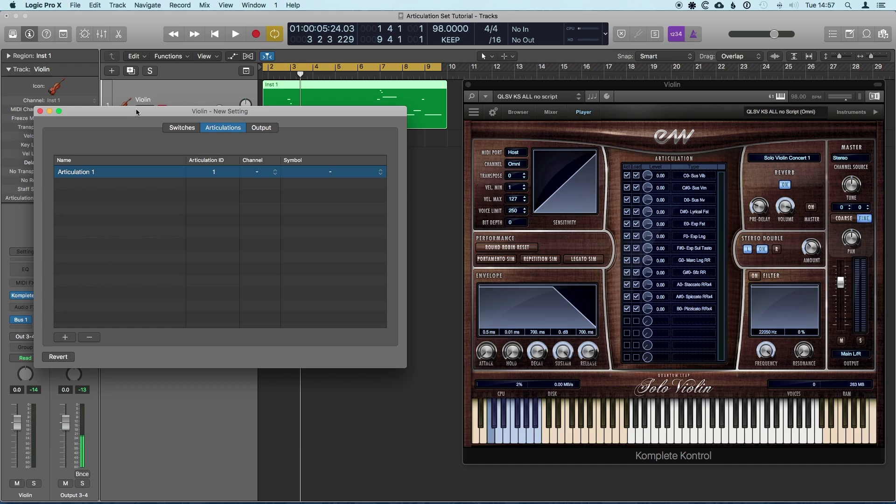
pyautogui.click(182, 131)
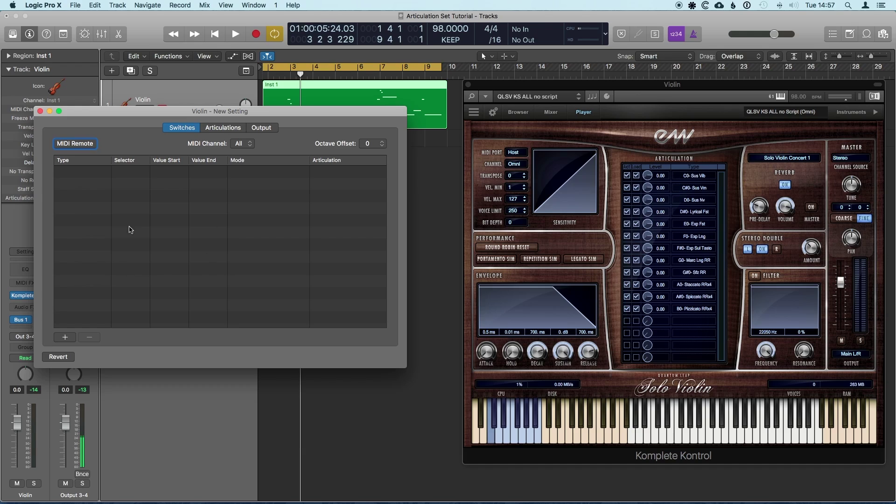
pyautogui.click(212, 131)
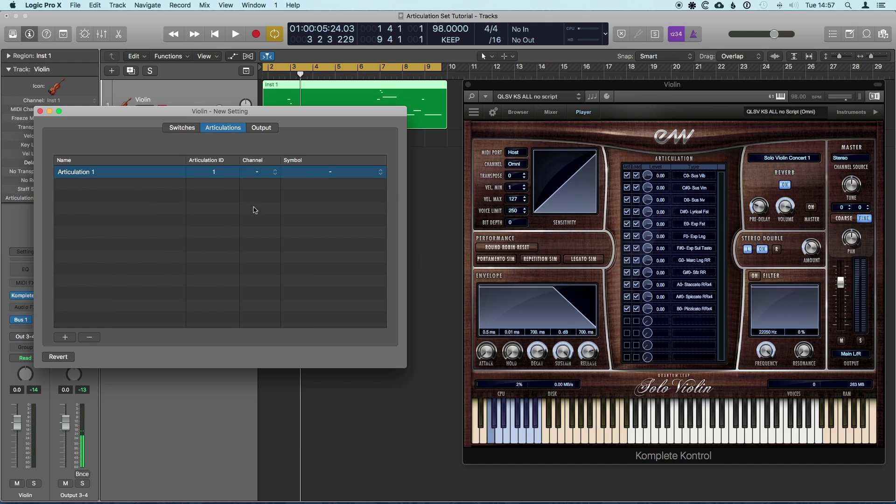
pyautogui.click(265, 129)
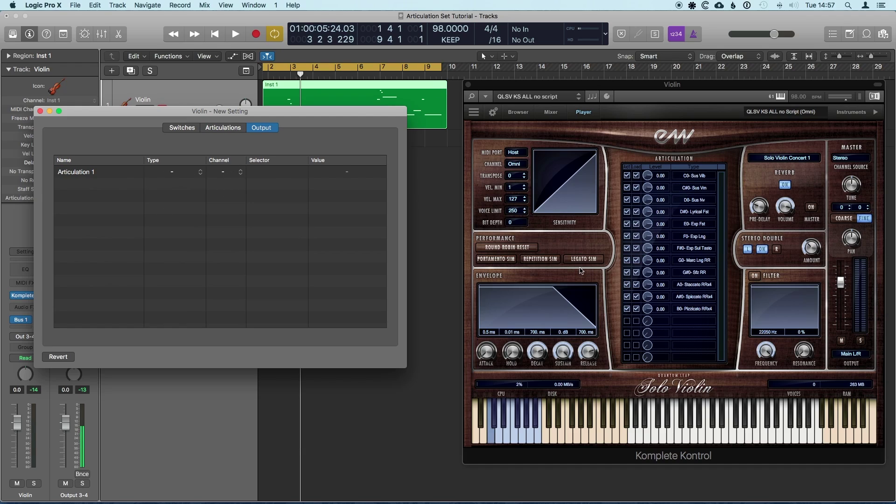
pyautogui.click(224, 128)
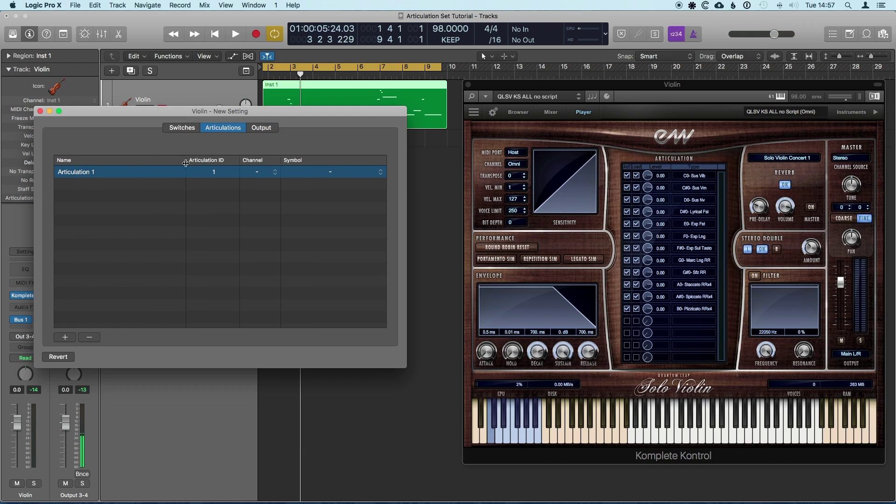
pyautogui.doubleClick(96, 176)
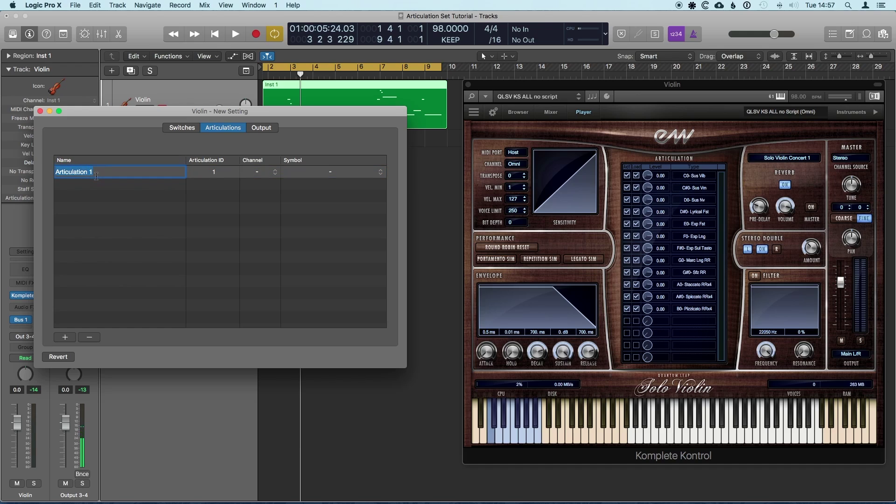
# - Name the first three articulations Sus Vib, Sus Vm and Sus Nv
pyautogui.write('Sus Vib')
pyautogui.press('Return')
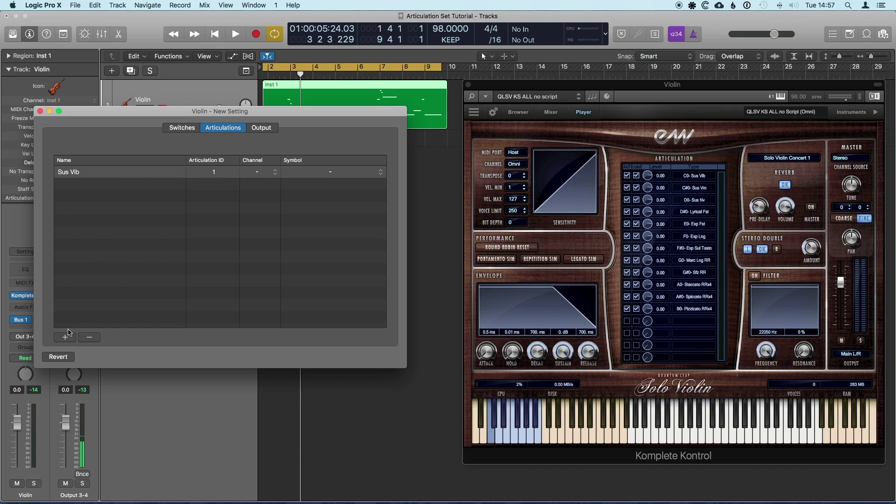
pyautogui.click(68, 336)
pyautogui.doubleClick(82, 185)
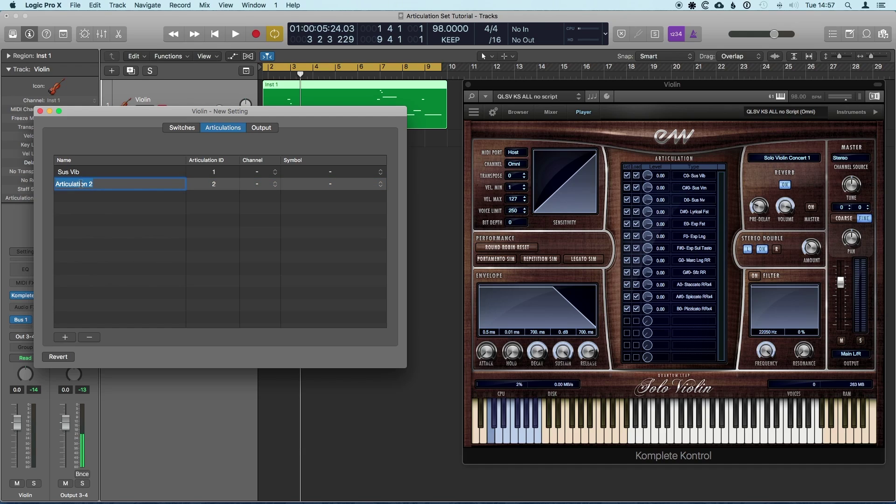
pyautogui.write('Sus B')
pyautogui.press('BackSpace')
pyautogui.write('Vm')
pyautogui.press('Return')
pyautogui.click(64, 337)
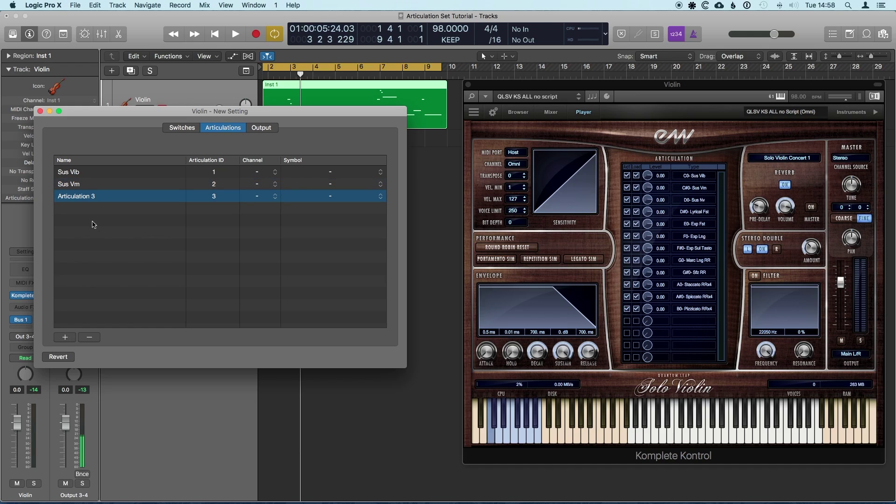
pyautogui.doubleClick(74, 199)
pyautogui.write('Sus Nv')
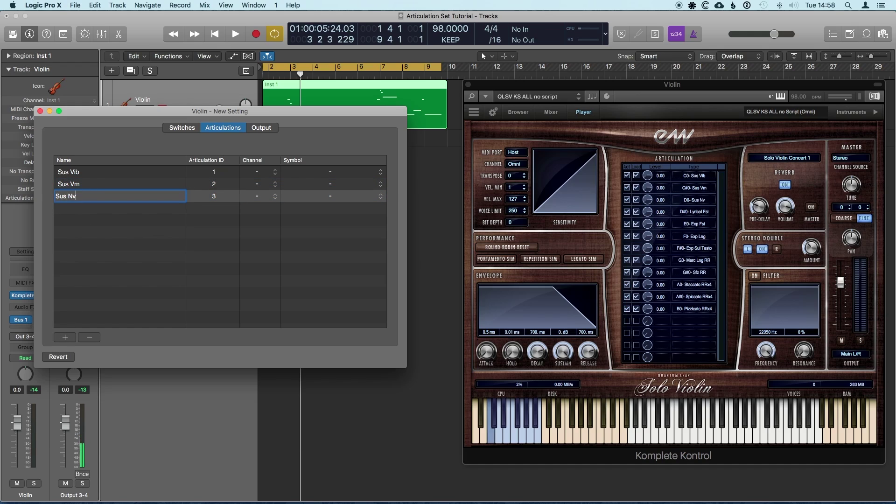
pyautogui.press('Return')
# - Add articulations 4–7 named Lyrical Fst, Exp Fst, Exp Lng and Exp SUl Tasto
pyautogui.click(64, 337)
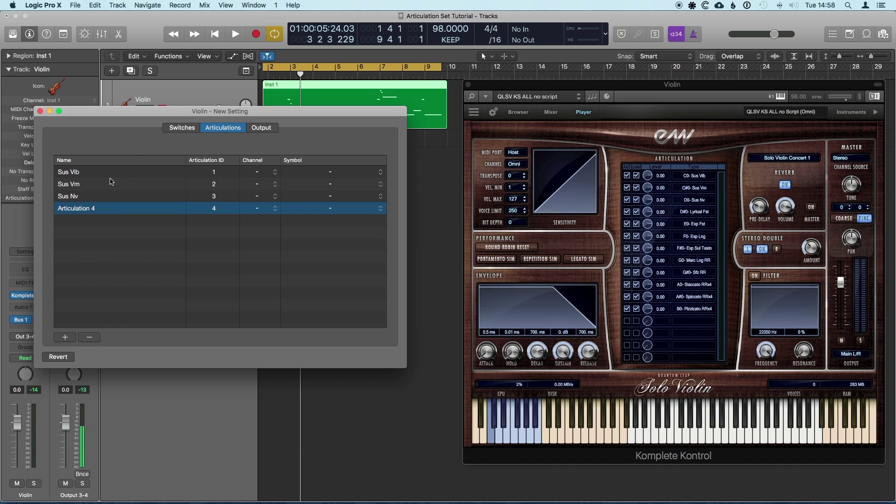
pyautogui.doubleClick(92, 208)
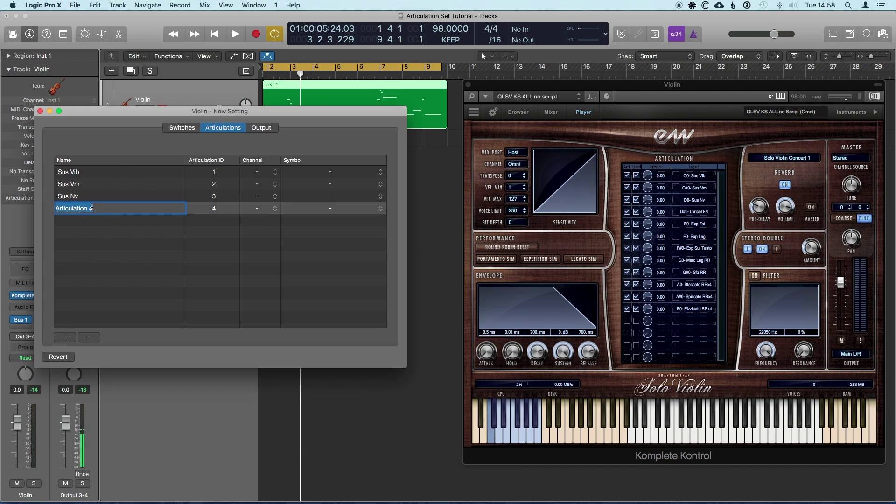
pyautogui.write('Lyrical Fst')
pyautogui.press('Return')
pyautogui.write('Exp Fst')
pyautogui.press('Return')
pyautogui.write('Exp Lng')
pyautogui.press('Return')
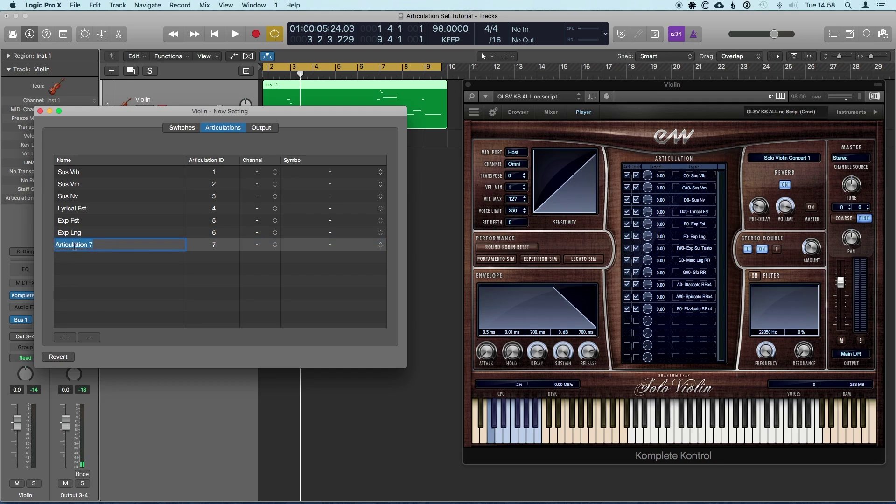
pyautogui.write('Exp SUl Tasto')
pyautogui.press('Return')
# - Add articulations 8–12: Marc Lng RR, Sfz RR, Staccato RRx4, Spiccato RRx4, Pizzicato RRx4
pyautogui.write('Marc Lng RR')
pyautogui.press('Return')
pyautogui.write('S')
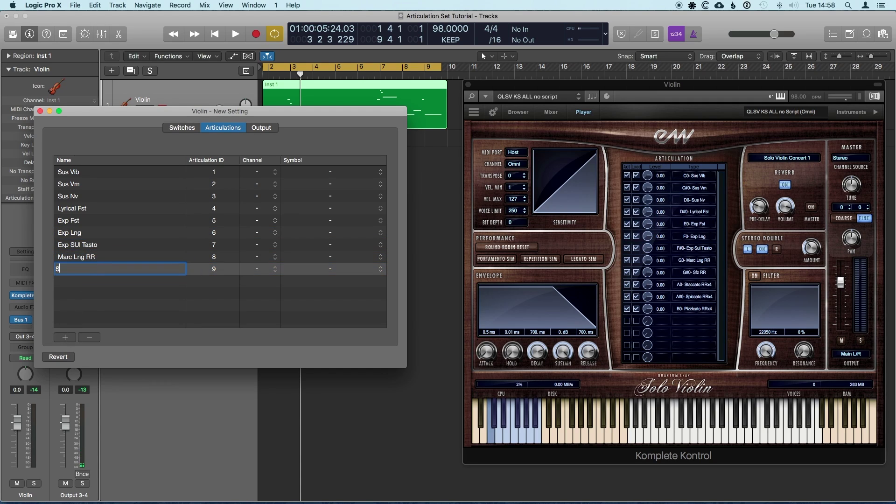
pyautogui.write('fz RR')
pyautogui.press('Return')
pyautogui.write('Staccato RRx4')
pyautogui.press('Return')
pyautogui.write('Spiccato RRx4')
pyautogui.press('Return')
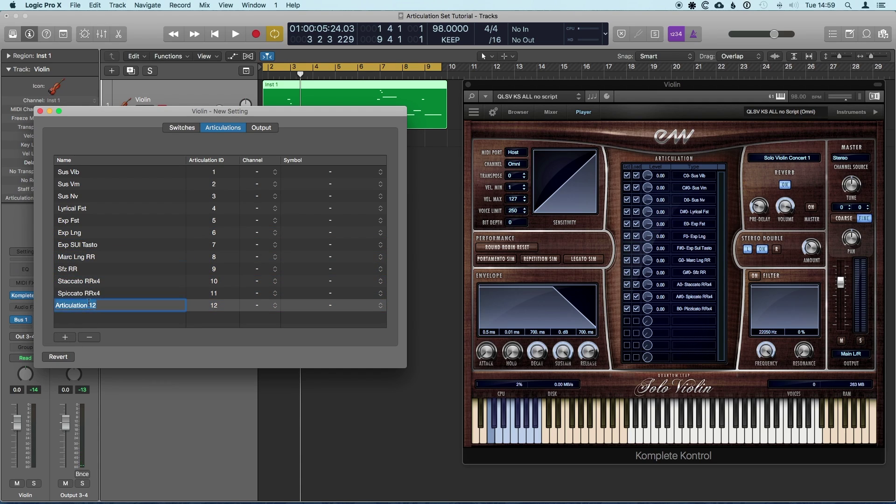
pyautogui.write('Pizziccato RRx4')
pyautogui.click(105, 323)
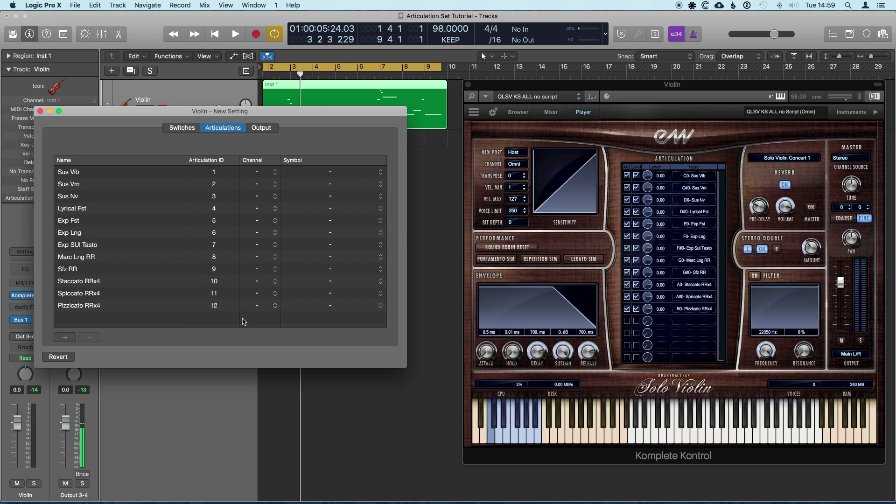
# - Assign the Staccato symbol to Staccato RRx4, leave Sfz RR without one, and move the editor aside
pyautogui.click(332, 284)
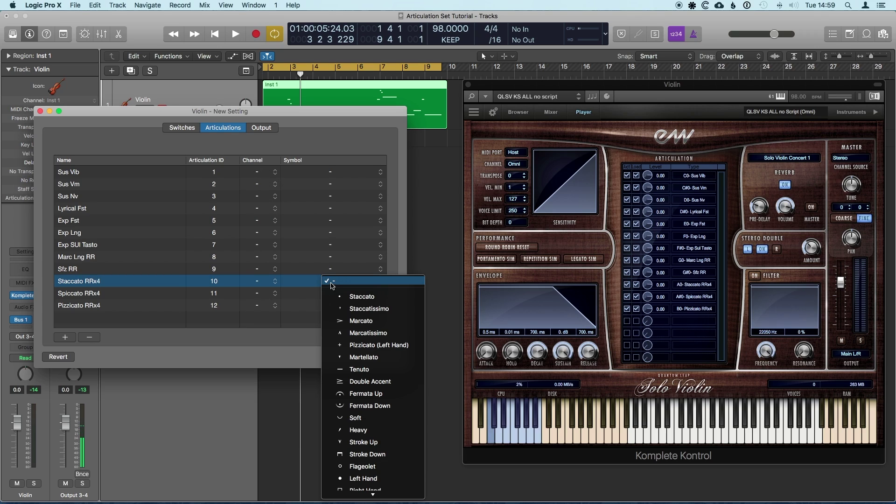
pyautogui.click(376, 298)
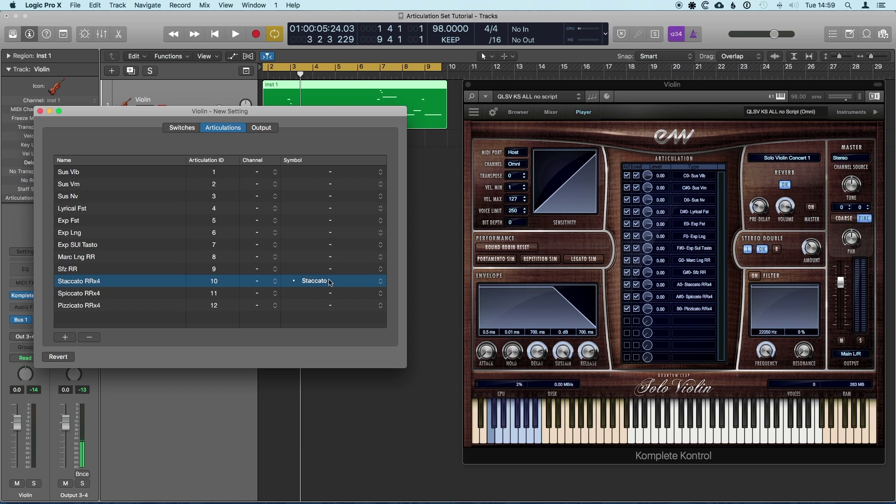
pyautogui.click(328, 270)
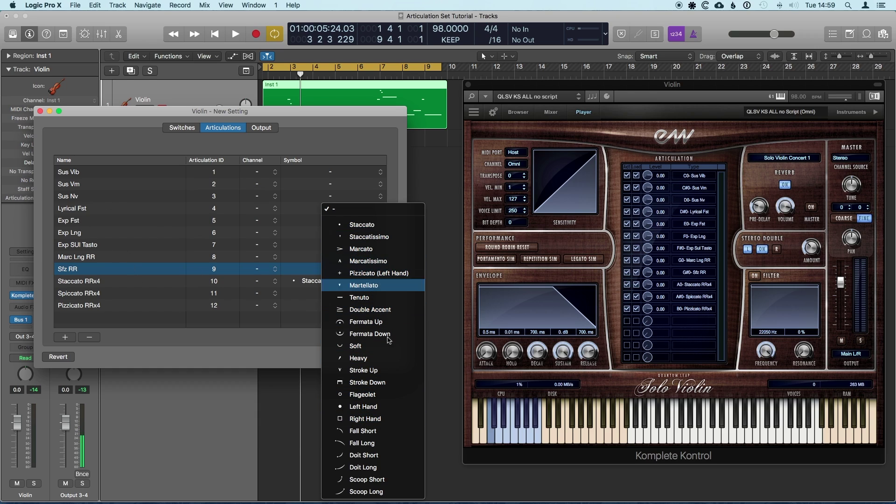
pyautogui.click(266, 343)
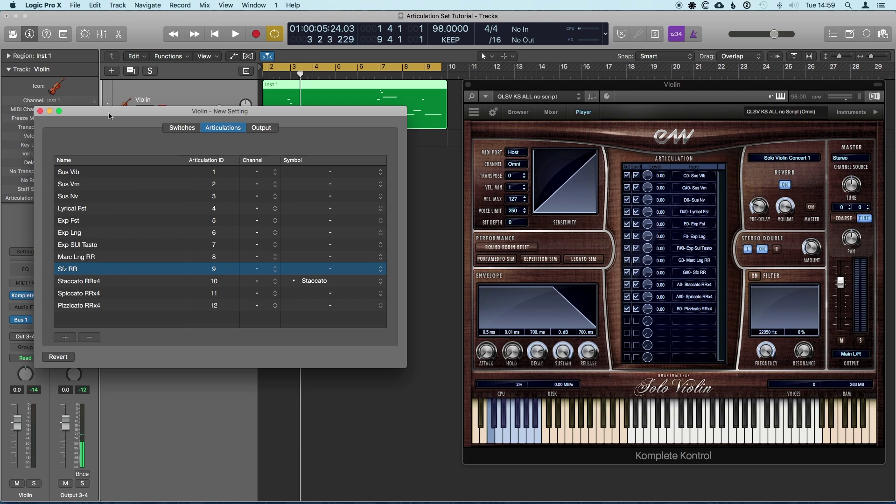
pyautogui.moveTo(108, 115); pyautogui.dragTo(275, 176)
pyautogui.click(318, 108)
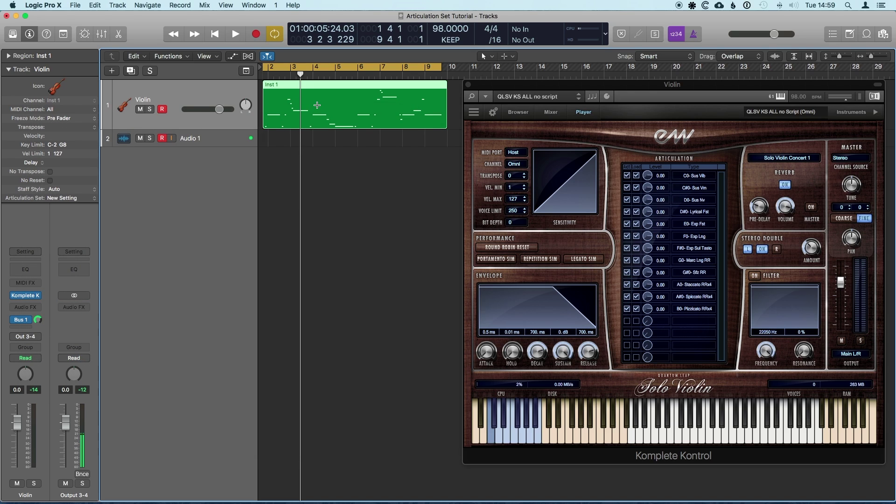
pyautogui.press('super+4')
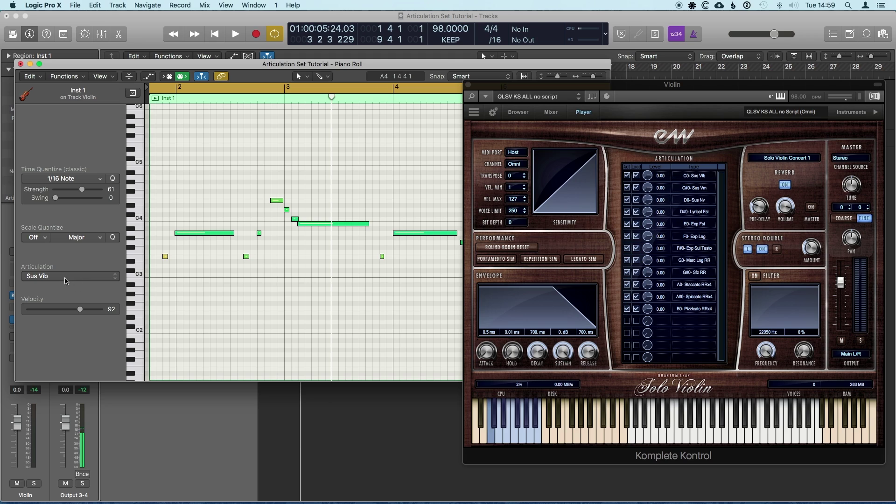
pyautogui.click(65, 280)
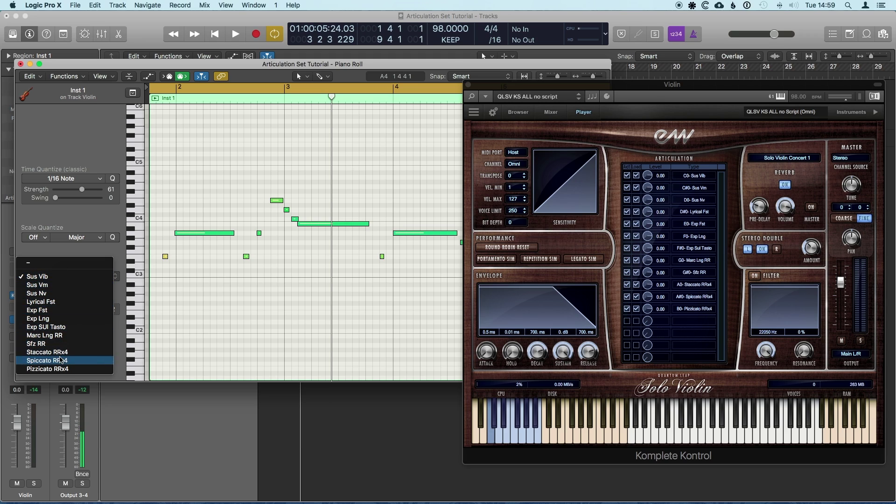
pyautogui.click(196, 267)
pyautogui.moveTo(178, 195); pyautogui.dragTo(305, 296)
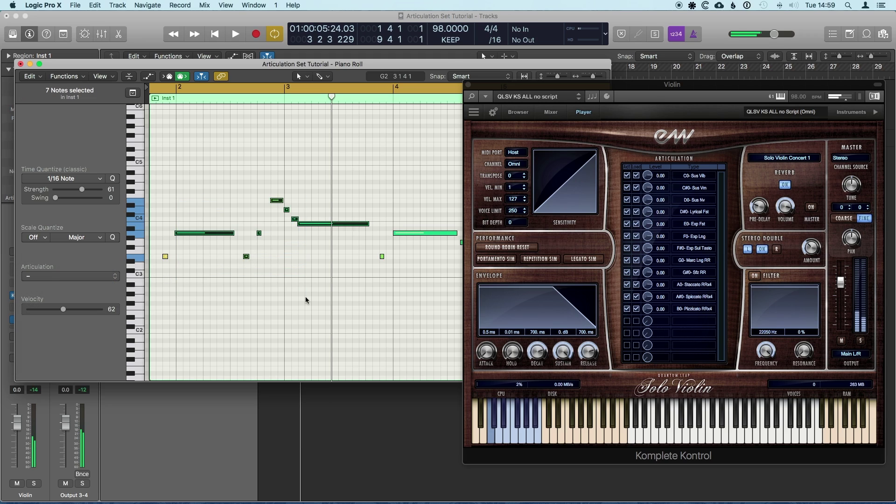
pyautogui.click(75, 276)
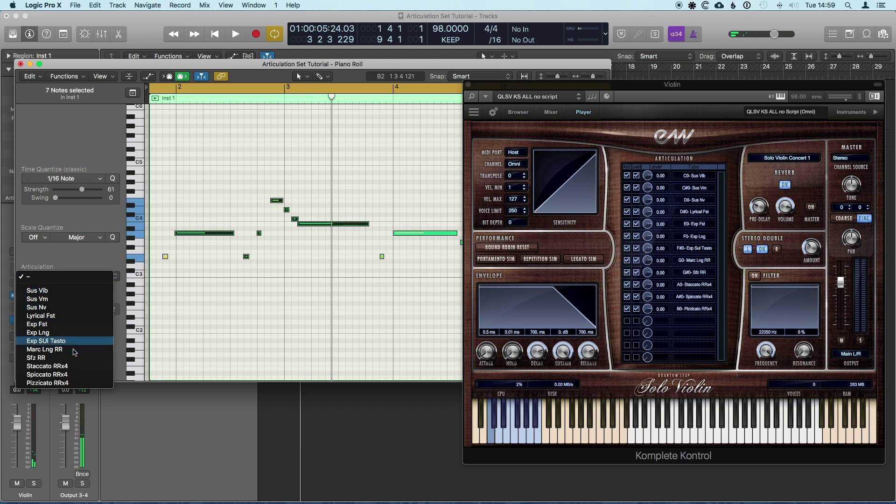
pyautogui.click(215, 320)
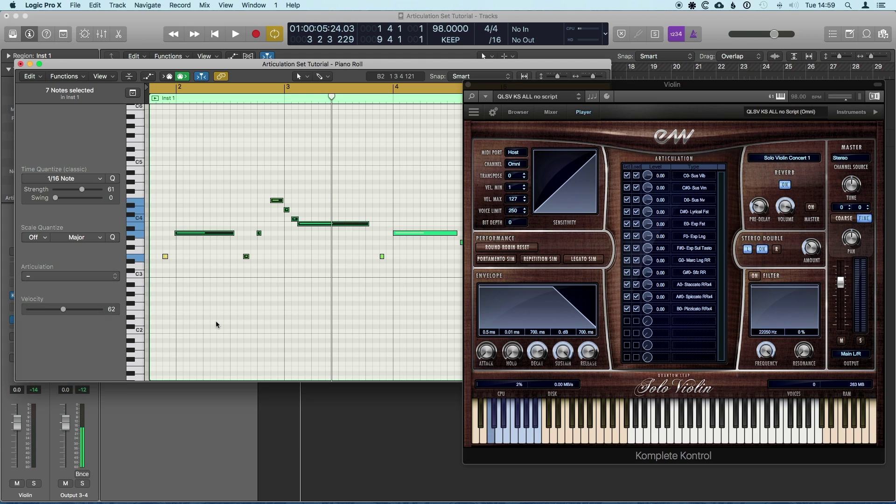
pyautogui.click(245, 321)
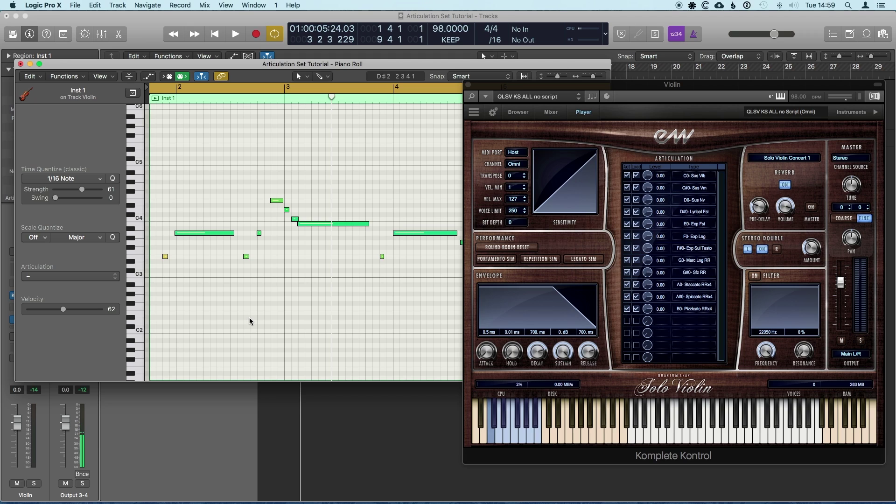
pyautogui.click(20, 64)
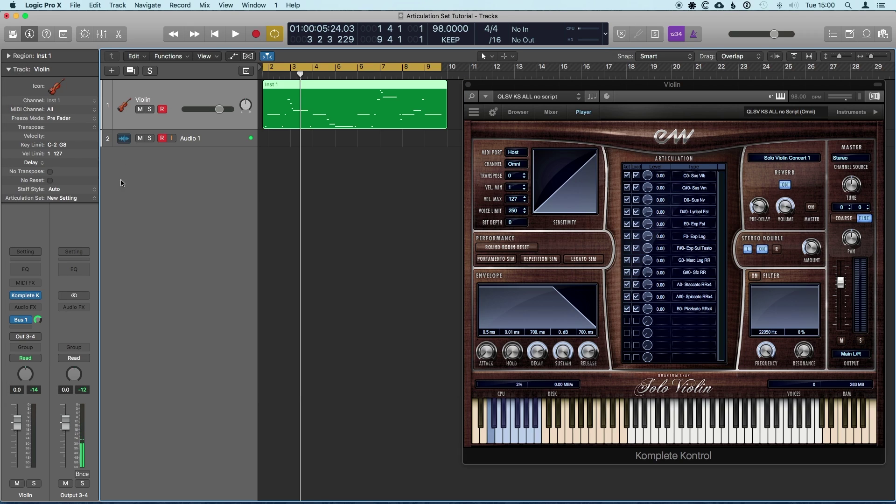
pyautogui.click(70, 200)
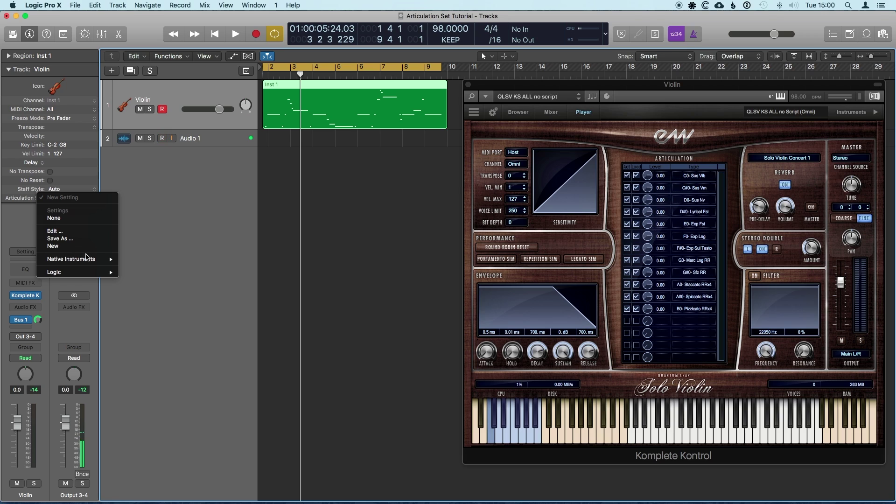
pyautogui.click(71, 231)
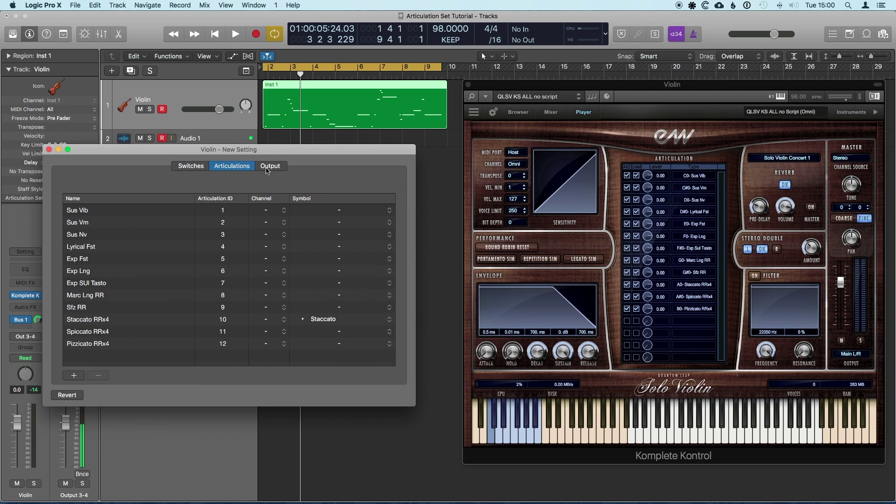
# - In the Output tab, make Sus Vib send a Note On and open its Selector note list
pyautogui.click(281, 168)
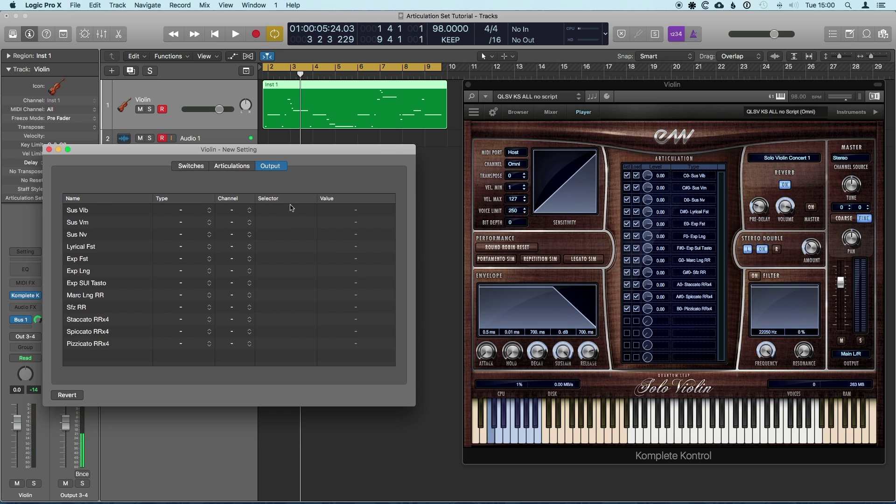
pyautogui.click(190, 214)
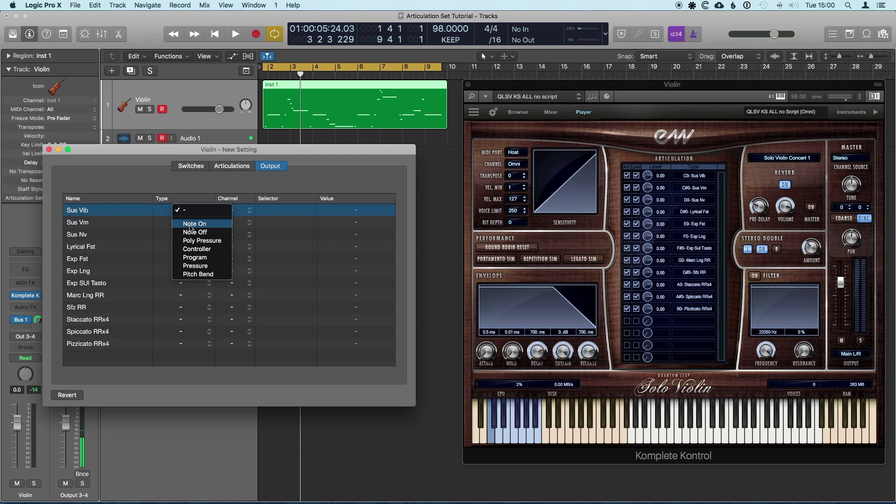
pyautogui.click(194, 224)
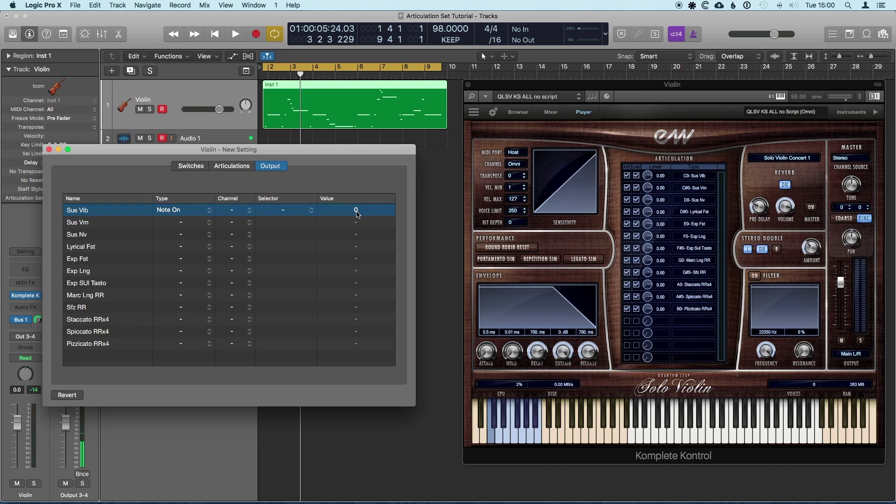
pyautogui.click(251, 214)
pyautogui.click(274, 210)
pyautogui.click(293, 210)
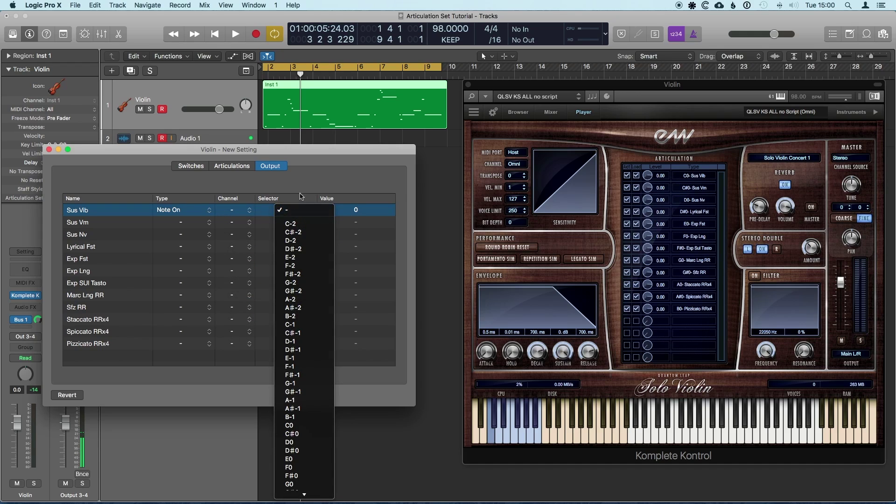
pyautogui.click(301, 196)
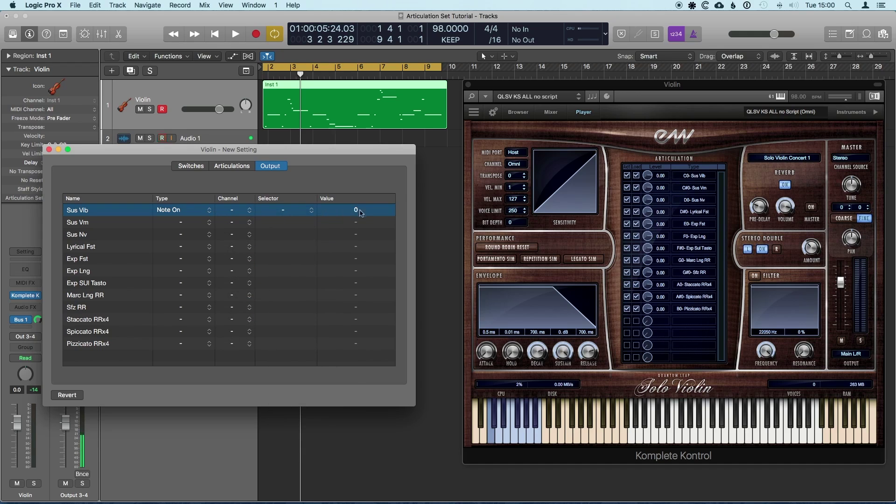
pyautogui.click(293, 213)
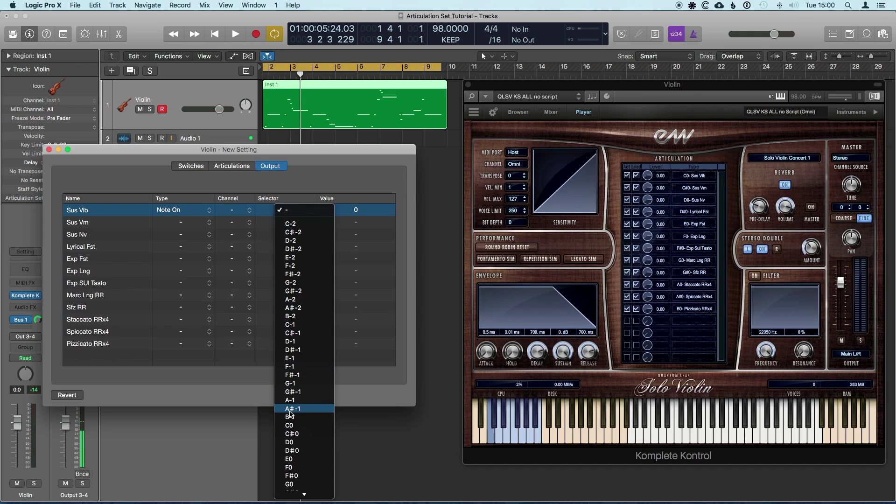
# - Set Note On keyswitches C0 for Sus Vib, C#0 for Sus Vm and D0 for Sus Nv
pyautogui.click(290, 425)
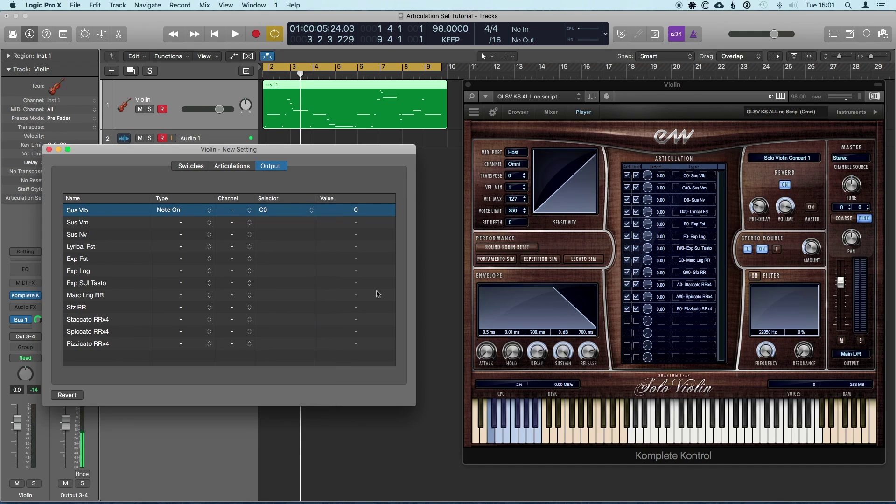
pyautogui.click(194, 223)
pyautogui.click(194, 236)
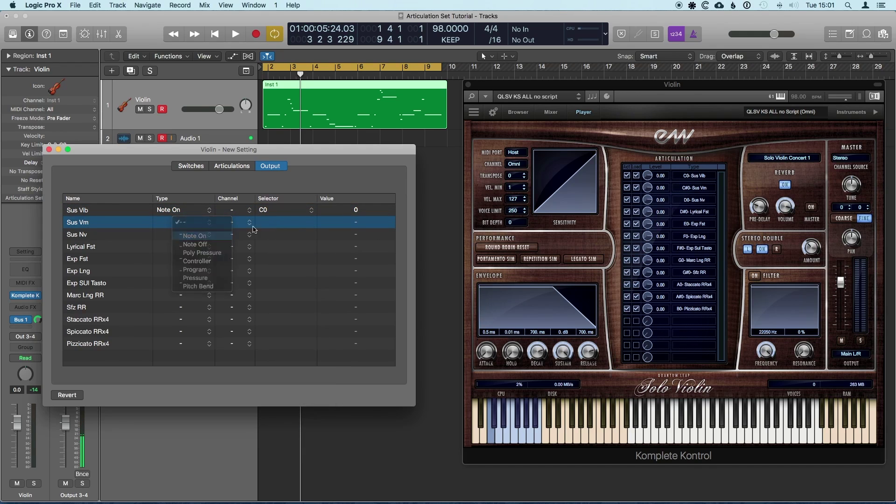
pyautogui.click(297, 225)
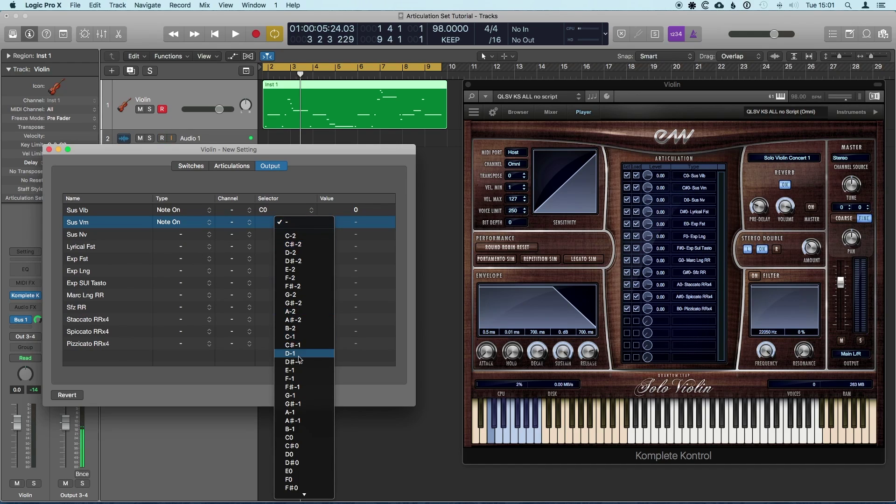
pyautogui.click(299, 451)
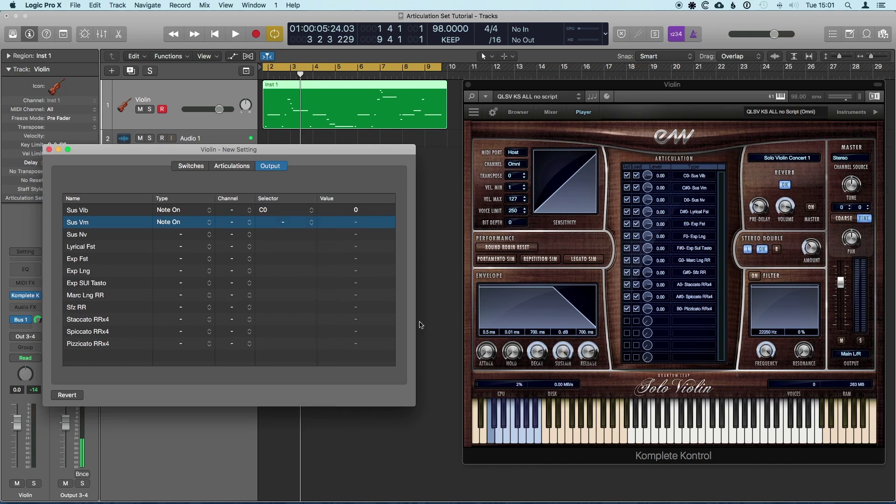
pyautogui.click(183, 235)
pyautogui.click(184, 247)
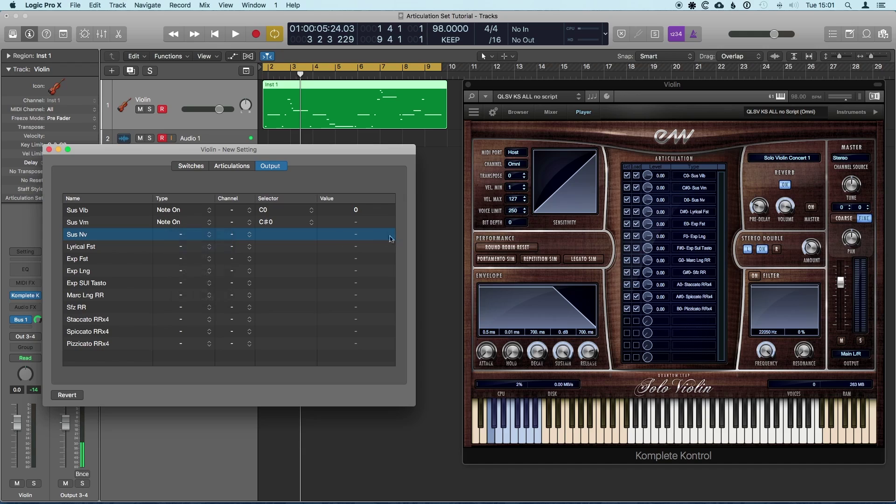
pyautogui.click(304, 235)
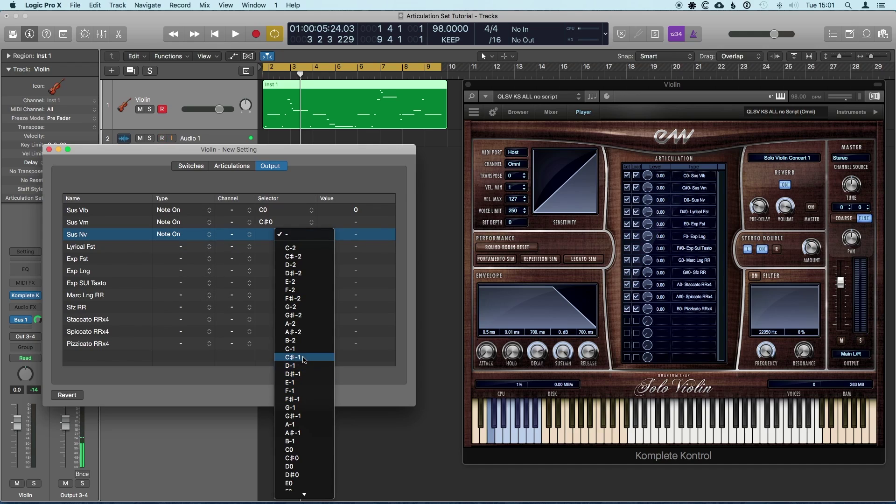
pyautogui.click(293, 466)
# - Give Lyrical Fst, Exp Fst, Exp Lng and Exp SUl Tasto Note On keyswitches D#0, E0, F0, F#0
pyautogui.click(194, 248)
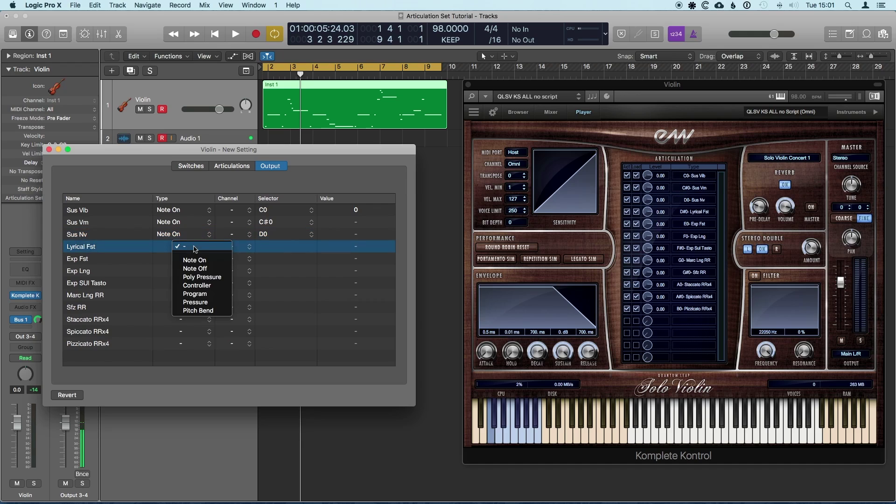
pyautogui.click(191, 261)
pyautogui.click(300, 252)
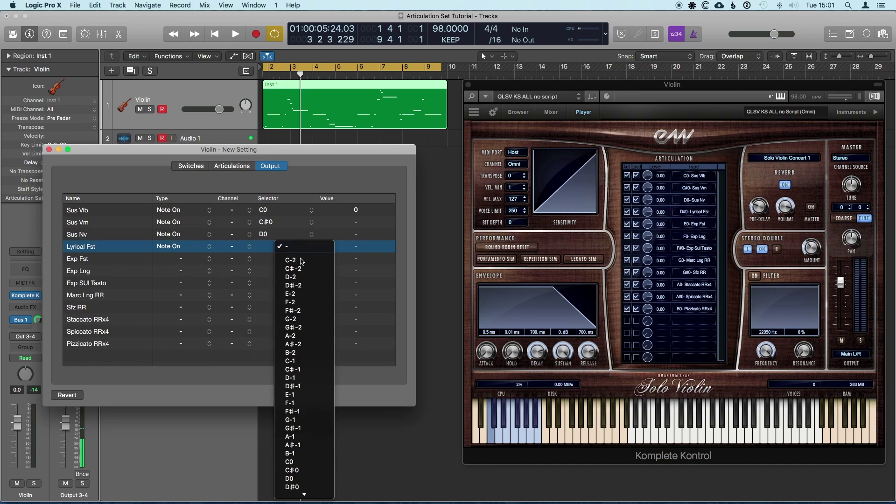
pyautogui.click(296, 478)
pyautogui.click(289, 259)
pyautogui.click(288, 409)
pyautogui.click(280, 271)
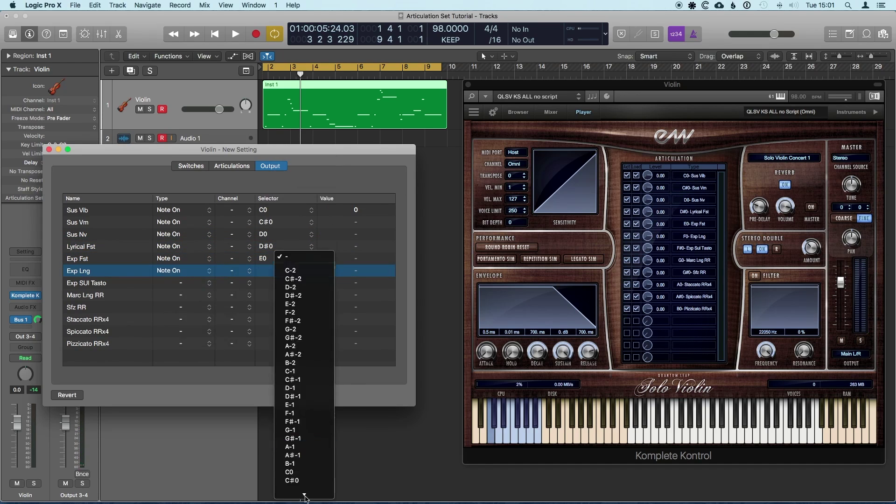
pyautogui.click(288, 418)
pyautogui.click(280, 283)
pyautogui.click(292, 426)
# - Give Marc Lng RR G0, Sfz RR G#0, Staccato RRx4 A0 and Spiccato RRx4 A#0 Note On keyswitches
pyautogui.click(280, 295)
pyautogui.click(289, 454)
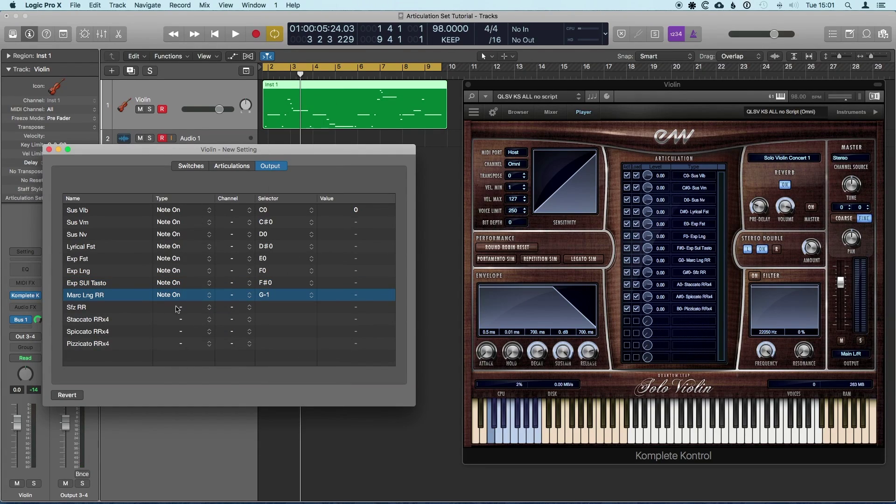
pyautogui.click(280, 295)
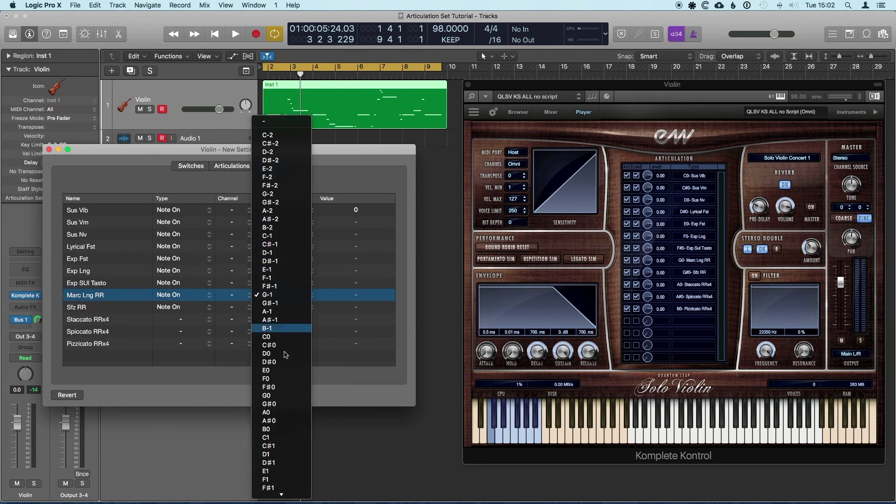
pyautogui.click(267, 395)
pyautogui.click(280, 319)
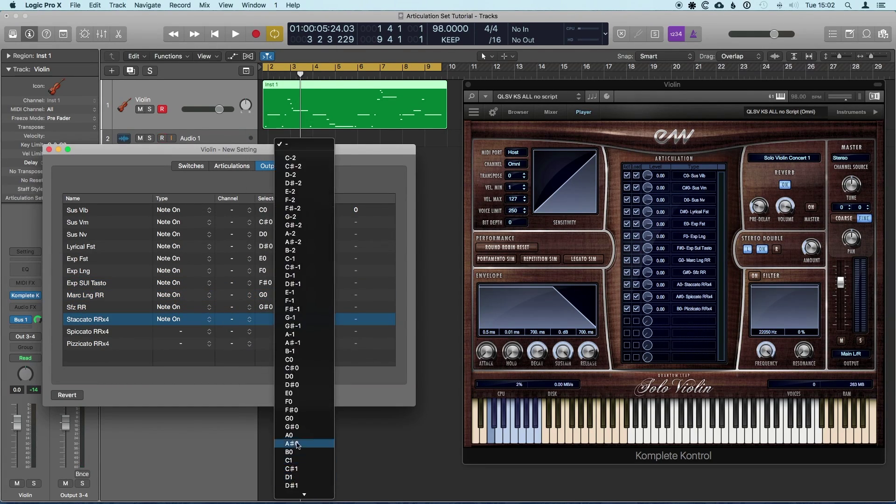
pyautogui.click(292, 484)
pyautogui.click(182, 331)
pyautogui.click(187, 341)
pyautogui.click(280, 331)
pyautogui.click(292, 485)
# - Make Pizzicato RRx4 send a Note On at B0 and close the articulation set editor
pyautogui.click(181, 343)
pyautogui.click(186, 353)
pyautogui.click(280, 343)
pyautogui.scroll(-5, 311, 341)
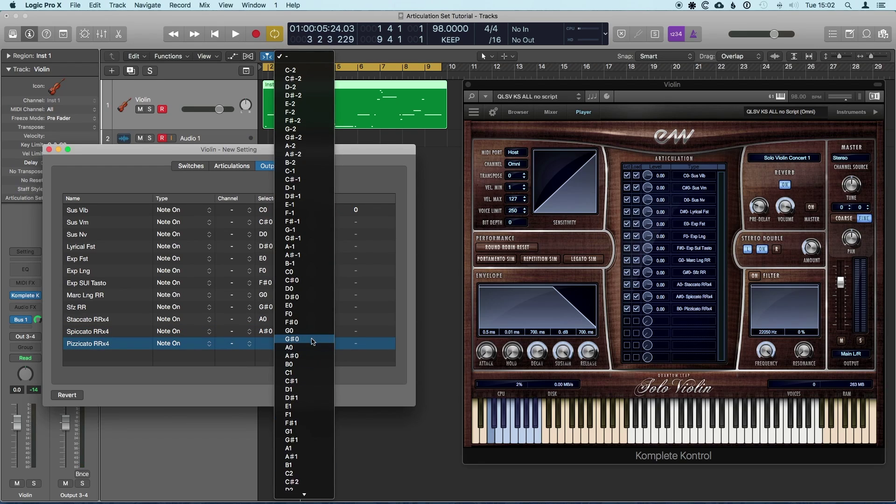
pyautogui.click(303, 364)
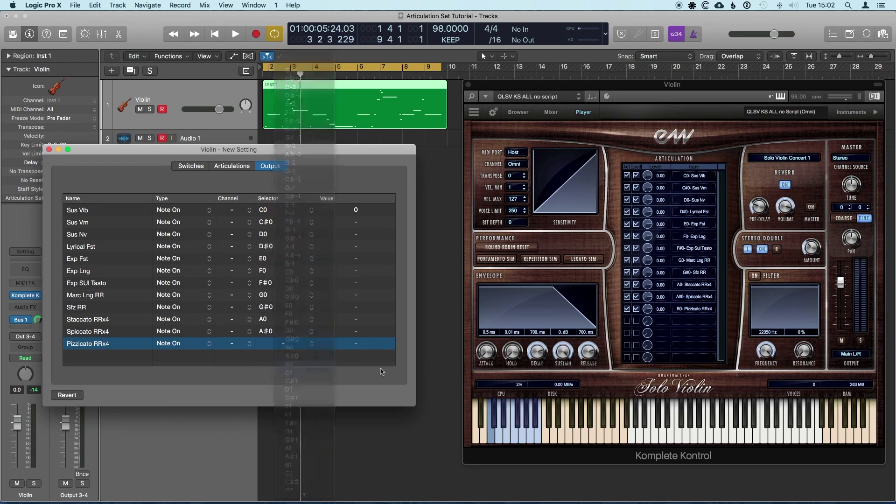
pyautogui.click(303, 361)
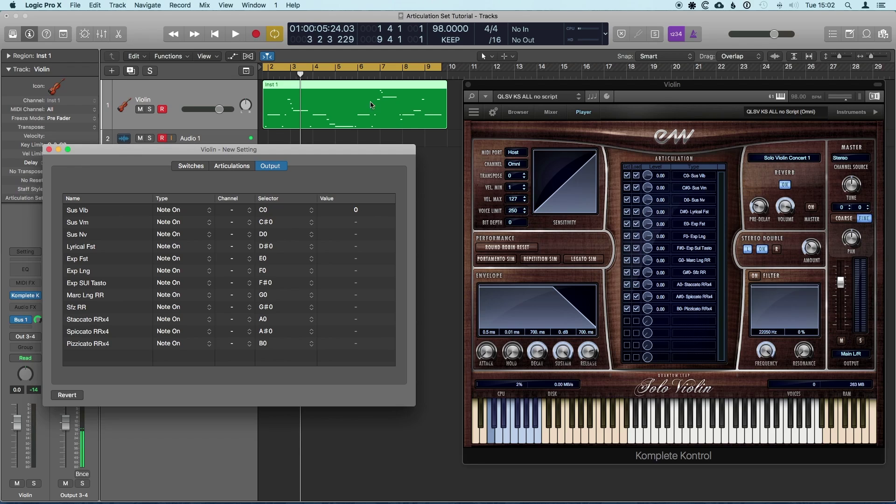
pyautogui.click(355, 105)
# - Open the Inst 1 region in the Piano Roll and give the first short note Staccato RRx4
pyautogui.doubleClick(354, 104)
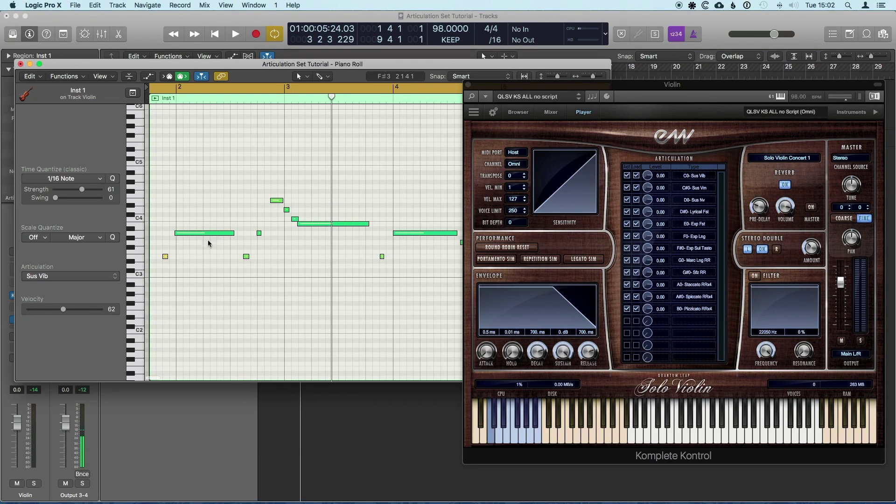
pyautogui.click(165, 257)
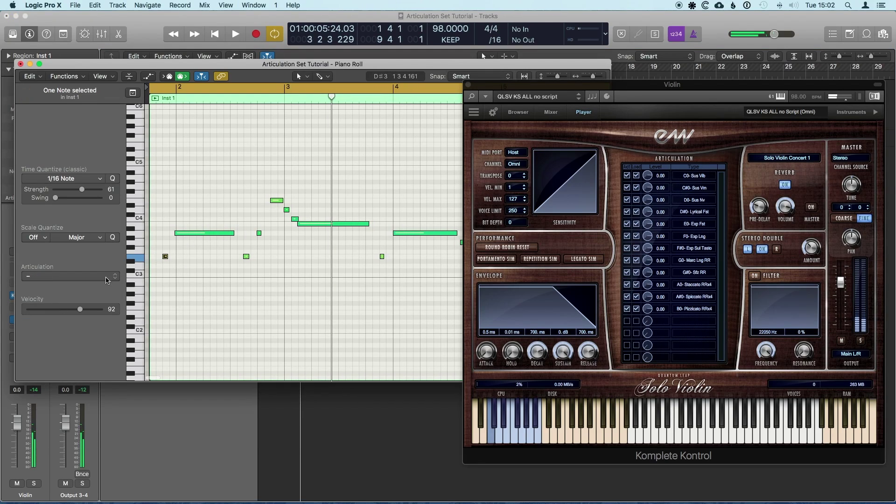
pyautogui.click(70, 276)
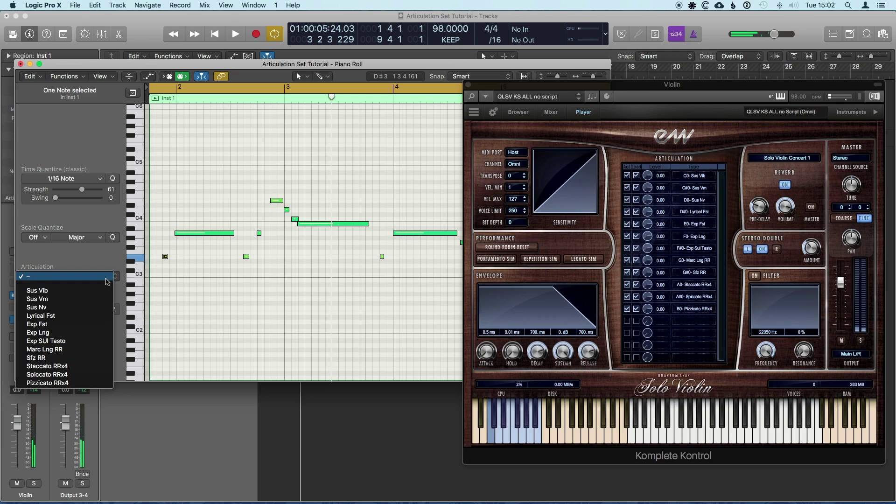
pyautogui.click(73, 368)
pyautogui.click(165, 258)
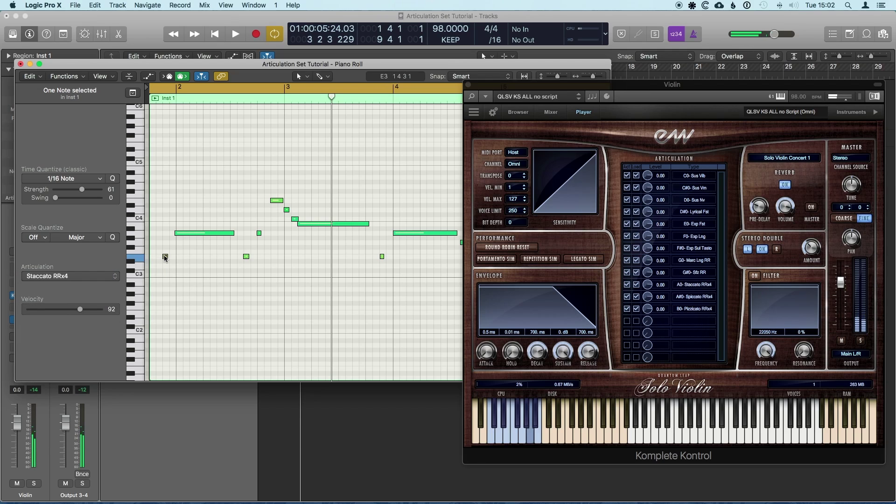
# - Set the long opening note to Sus Vib and both short notes to Staccato RRx4
pyautogui.click(201, 234)
pyautogui.click(102, 277)
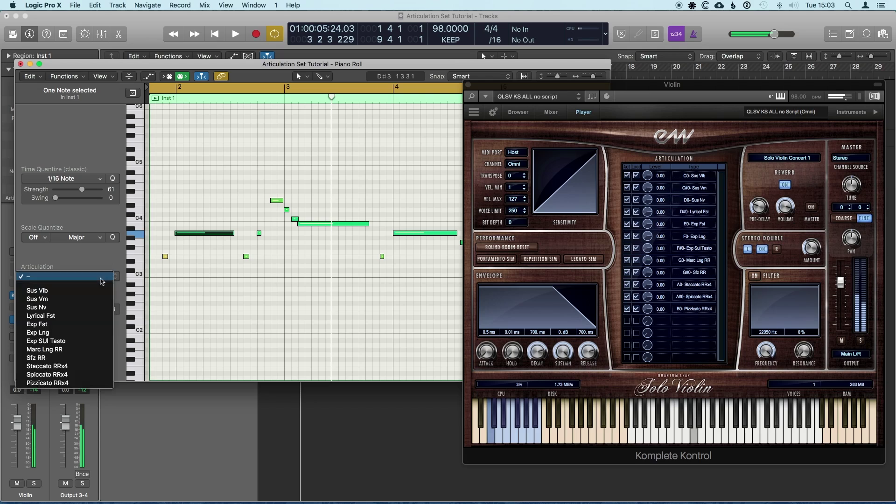
pyautogui.click(37, 290)
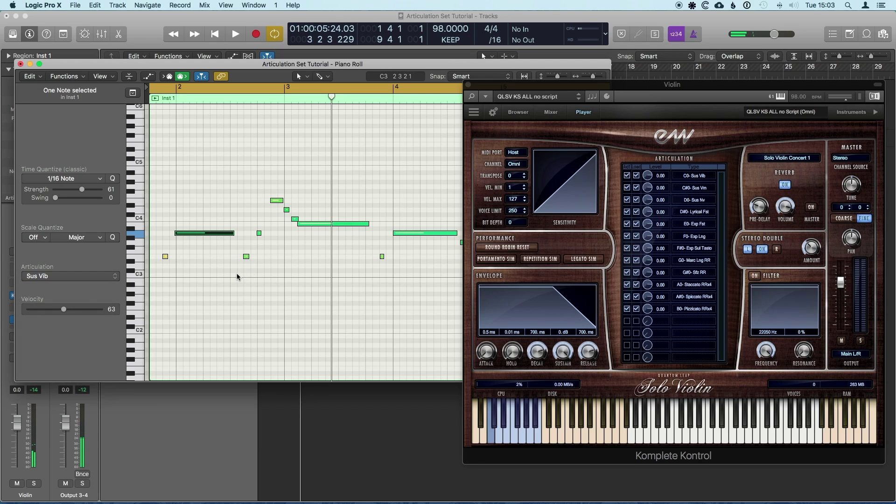
pyautogui.moveTo(237, 277); pyautogui.dragTo(263, 235)
pyautogui.click(93, 276)
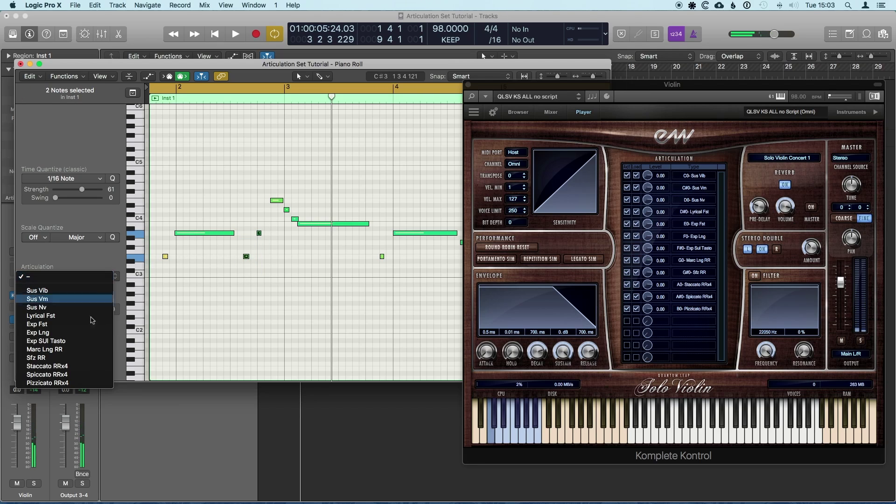
pyautogui.click(71, 367)
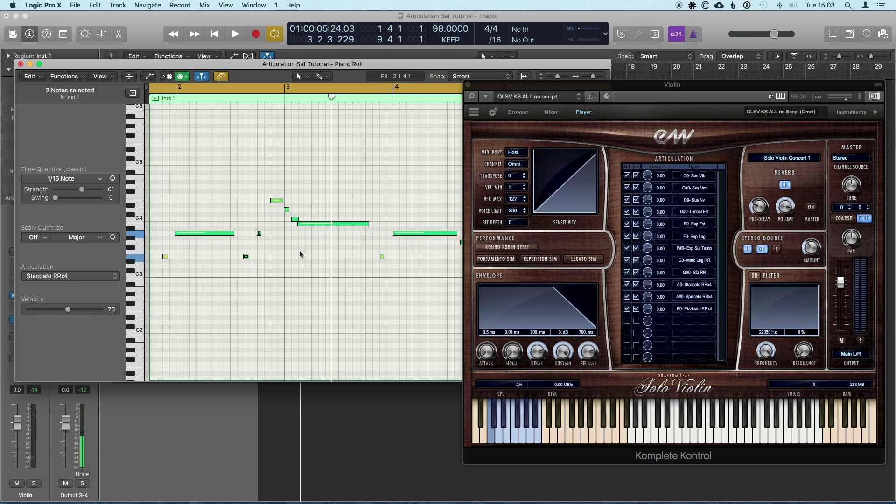
pyautogui.click(263, 190)
pyautogui.press('space')
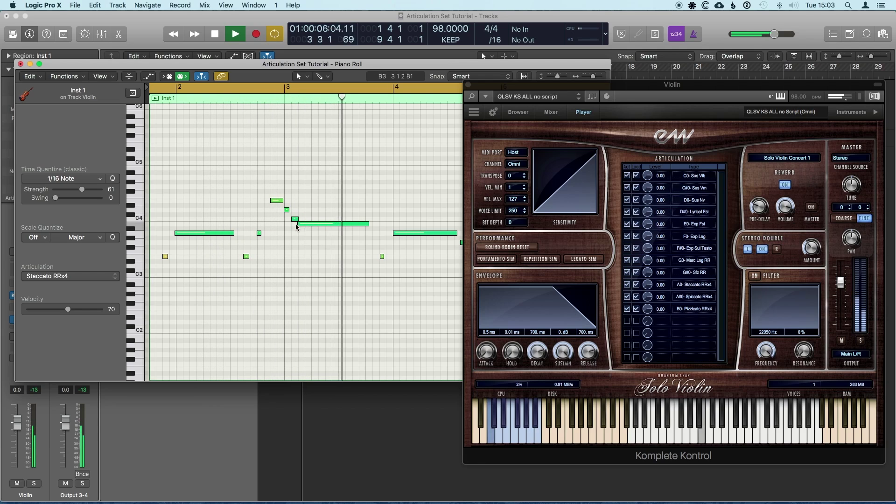
pyautogui.press('space')
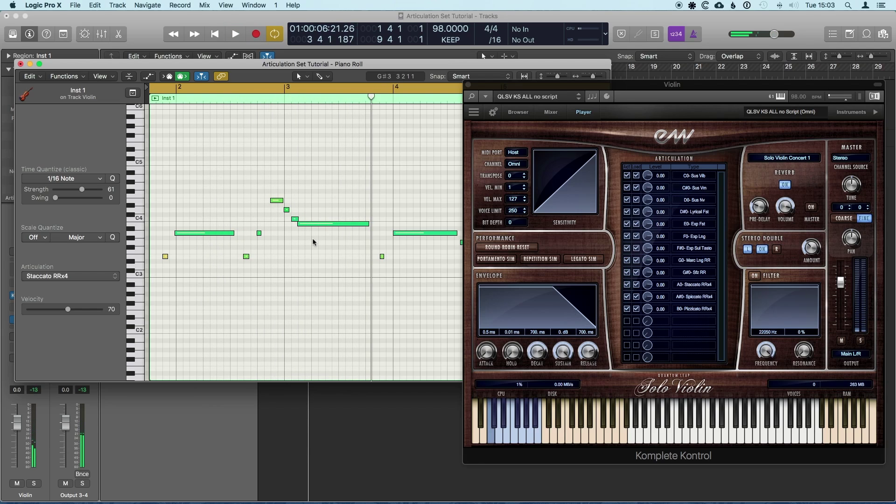
pyautogui.hscroll(3, 313, 238)
pyautogui.hscroll(-3, 313, 241)
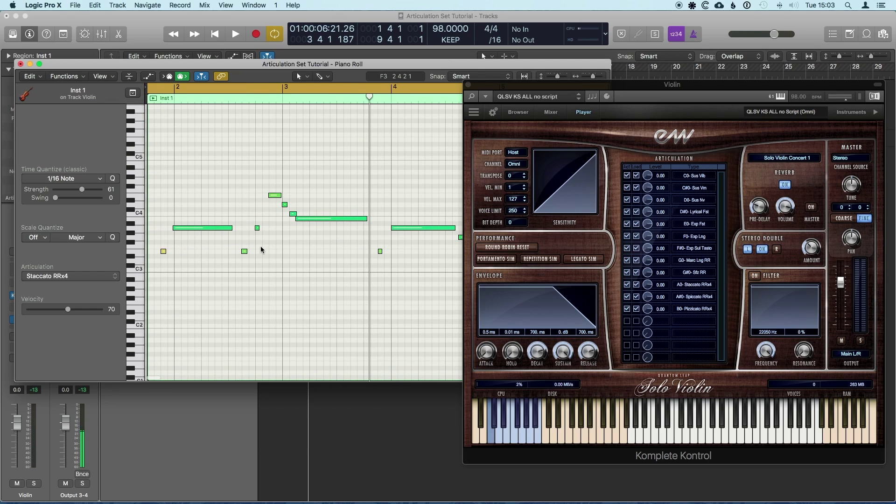
pyautogui.hscroll(15, 283, 240)
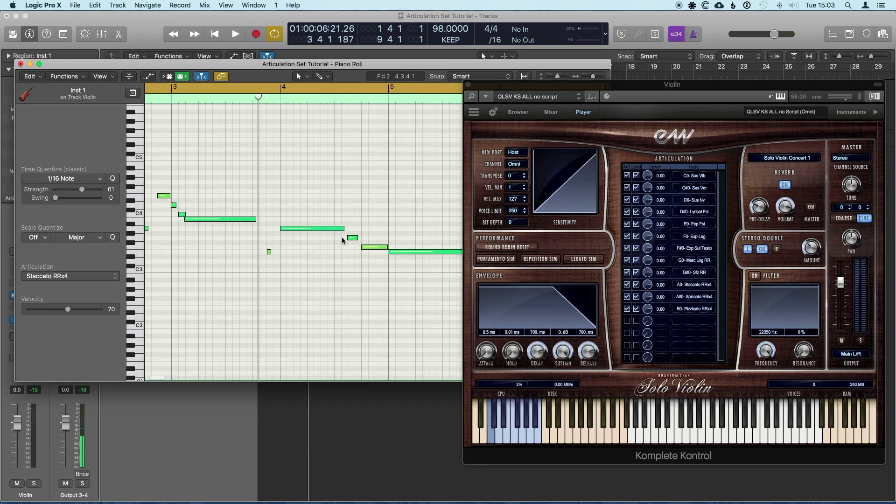
pyautogui.click(377, 252)
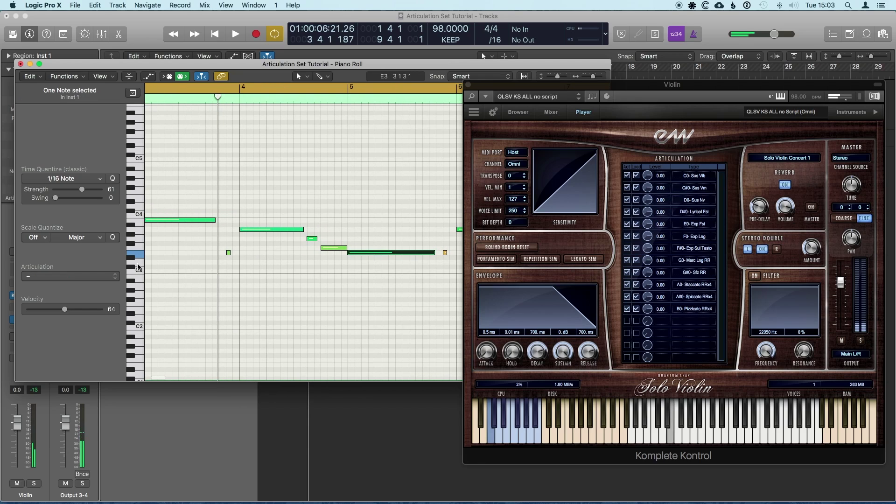
pyautogui.click(106, 276)
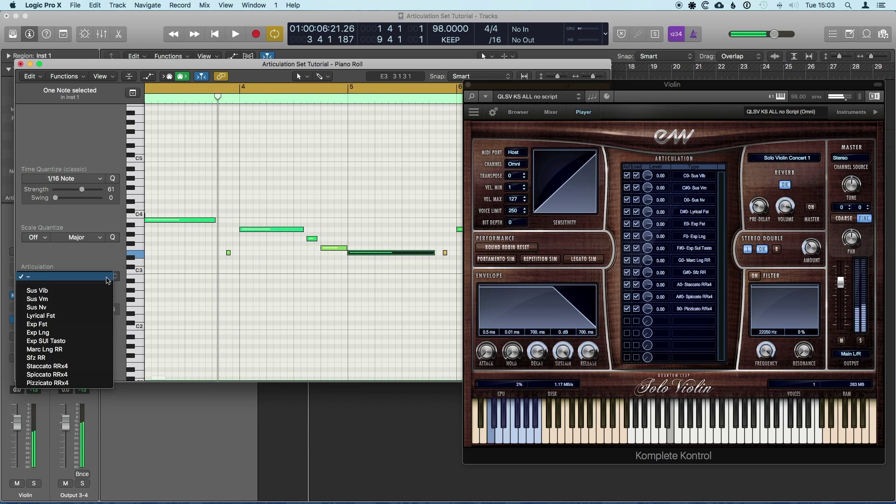
# - Give the bar-5 and bar-4 notes the Sus Nv articulation
pyautogui.click(89, 307)
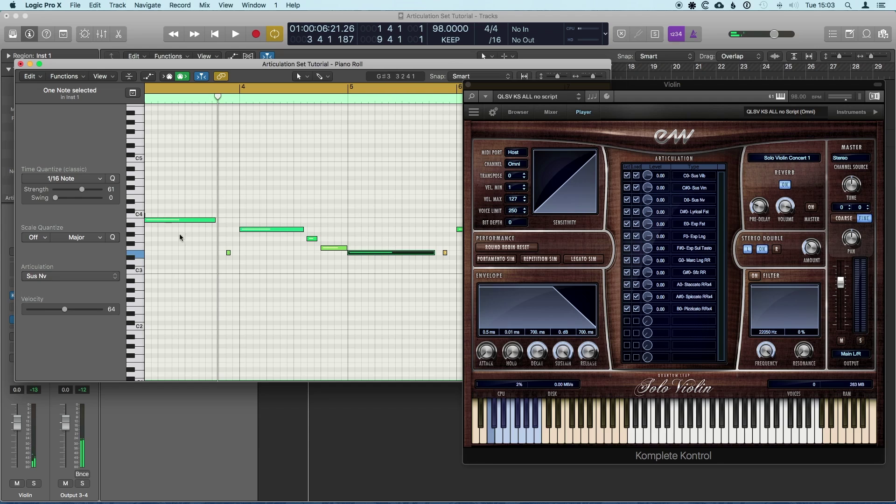
pyautogui.click(286, 229)
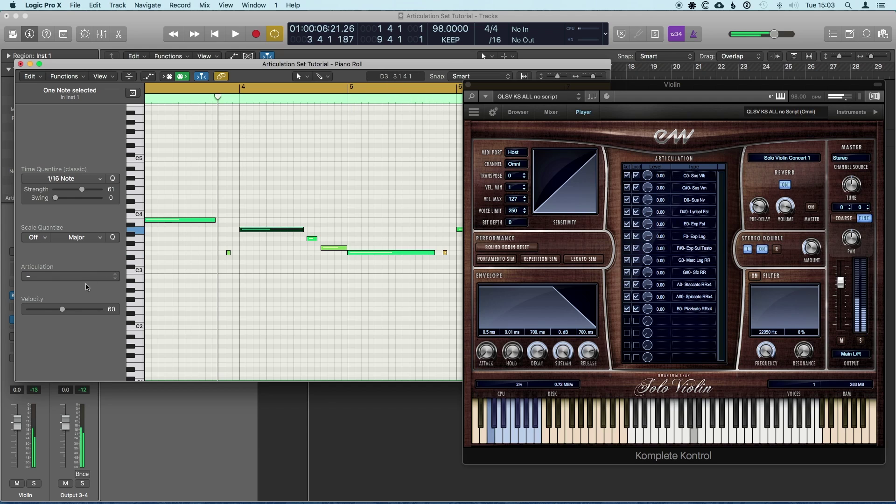
pyautogui.click(72, 276)
pyautogui.click(75, 307)
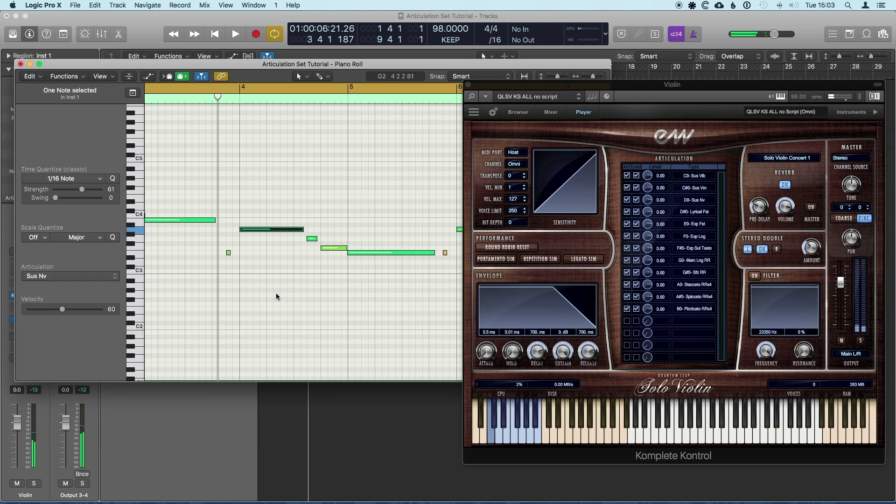
# - Add three test notes near C0, then select and delete them
pyautogui.scroll(-2, 276, 292)
pyautogui.scroll(-8, 275, 294)
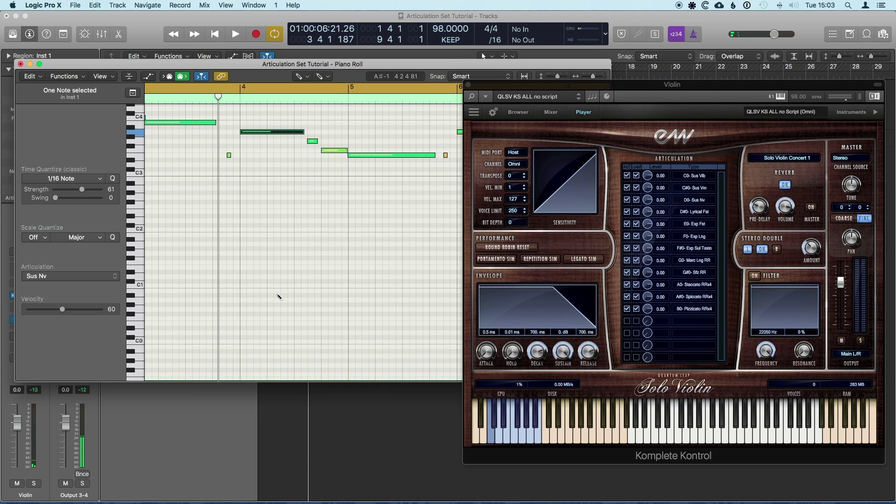
pyautogui.click(247, 343)
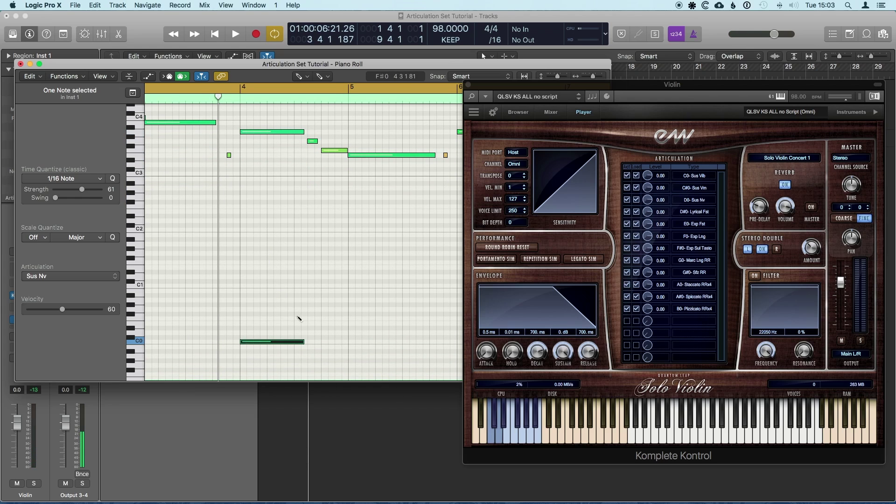
pyautogui.click(300, 314)
pyautogui.click(336, 332)
pyautogui.press('t')
pyautogui.press('t')
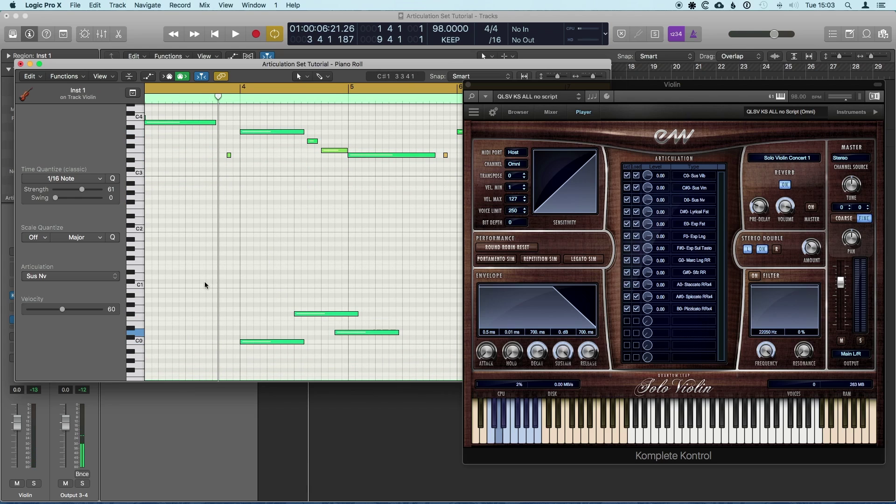
pyautogui.moveTo(204, 281); pyautogui.dragTo(367, 324)
pyautogui.press('Delete')
# - Select the four melody notes and set them to the Sus Vib articulation
pyautogui.scroll(12, 367, 323)
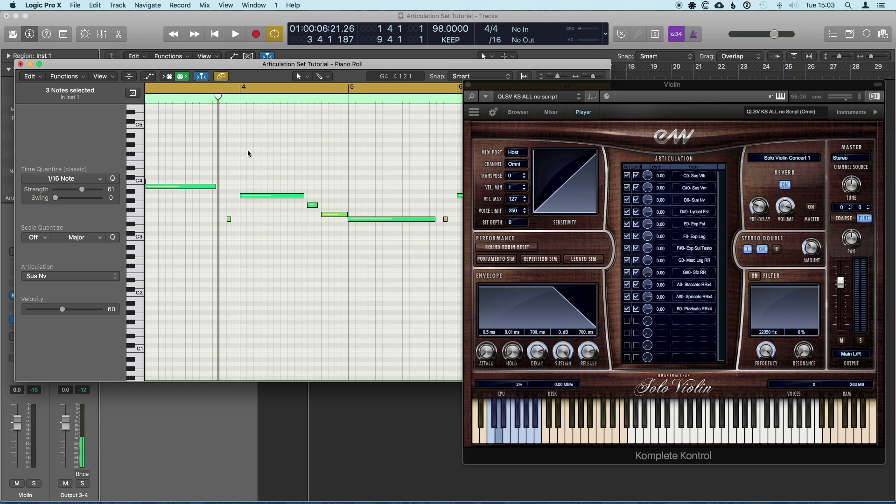
pyautogui.moveTo(248, 150); pyautogui.dragTo(434, 238)
pyautogui.click(89, 279)
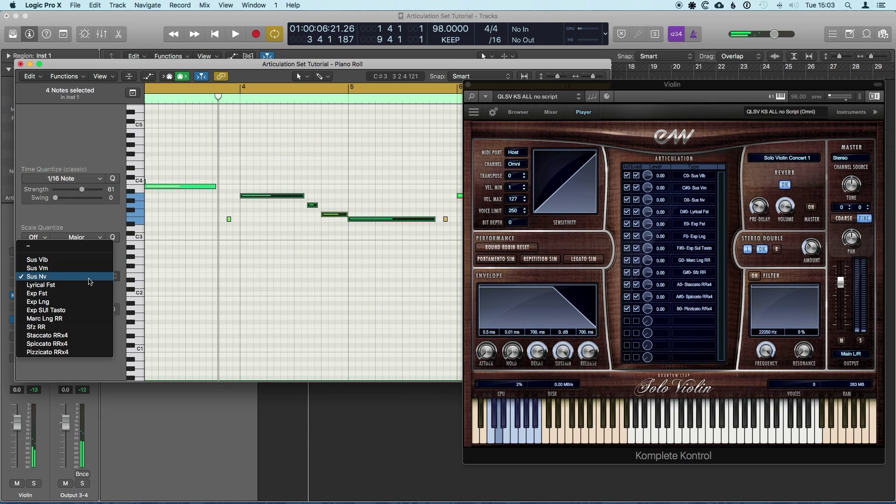
pyautogui.click(66, 258)
# - Play the melody back to check the articulations, deselect the notes and close the Piano Roll
pyautogui.press('space')
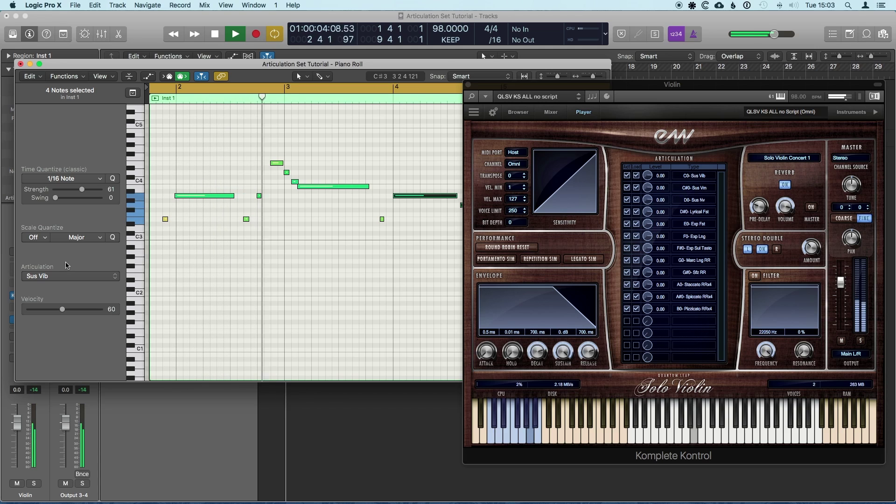
pyautogui.press('space')
pyautogui.click(256, 307)
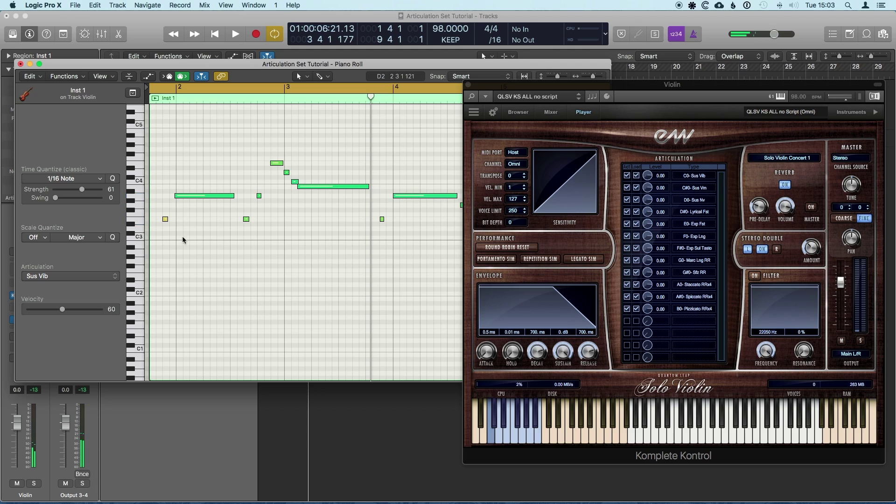
pyautogui.click(21, 64)
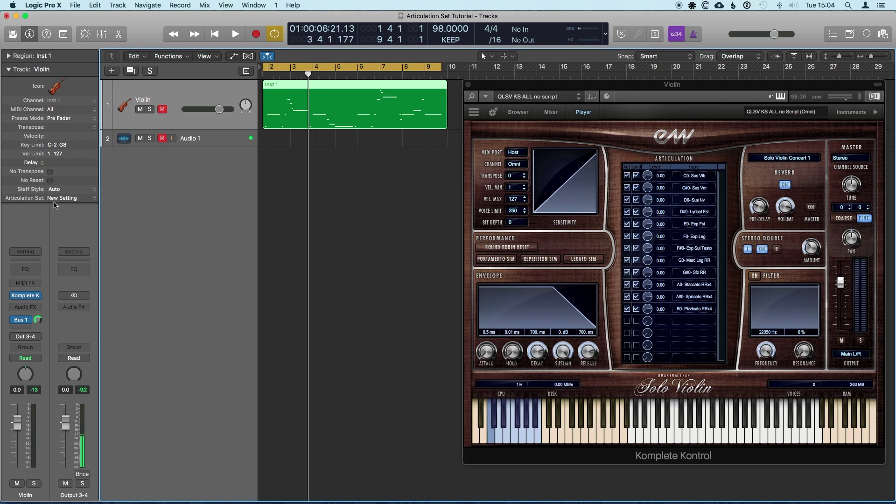
# - Save the articulation set as Solo Violin in a new East West folder
pyautogui.click(77, 201)
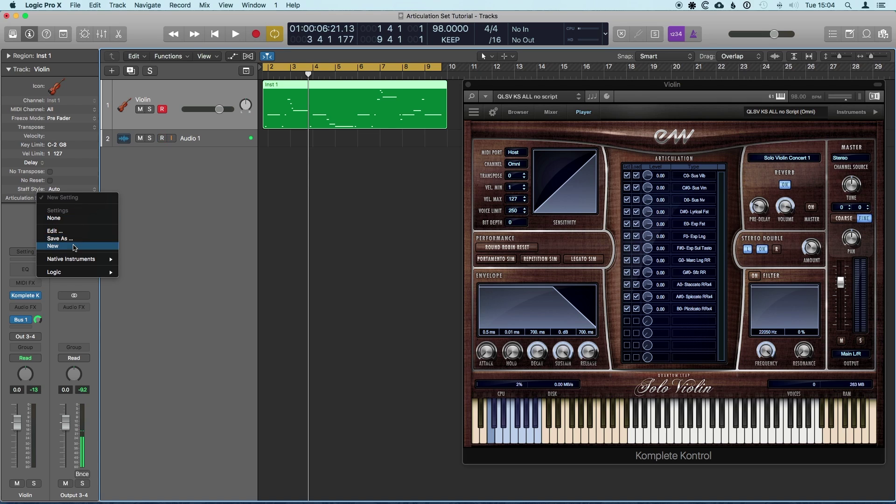
pyautogui.click(70, 238)
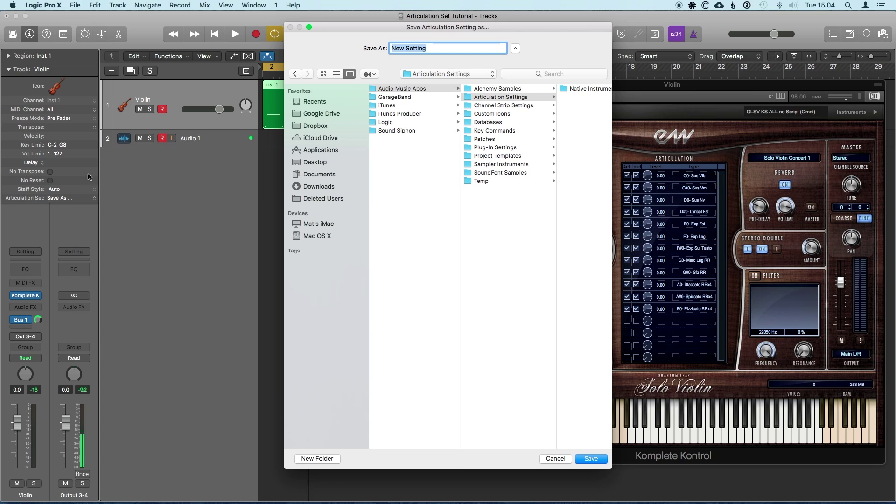
pyautogui.click(481, 96)
pyautogui.click(329, 460)
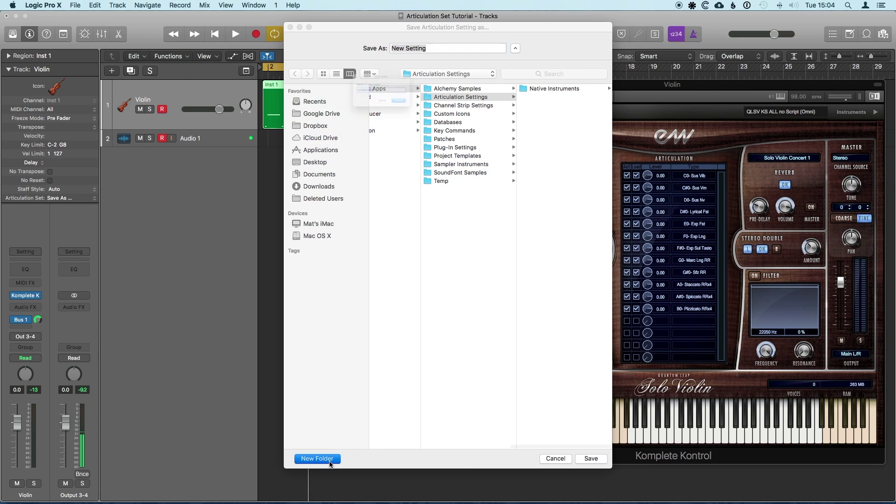
pyautogui.write('East West')
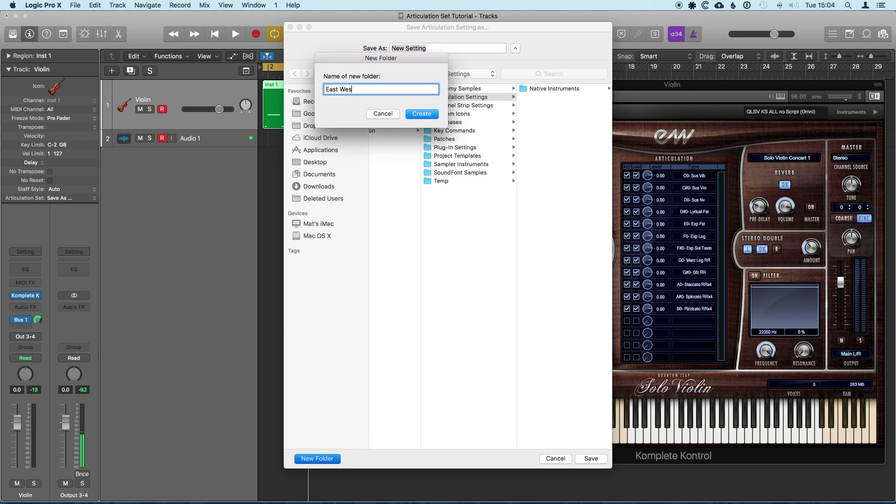
pyautogui.press('Return')
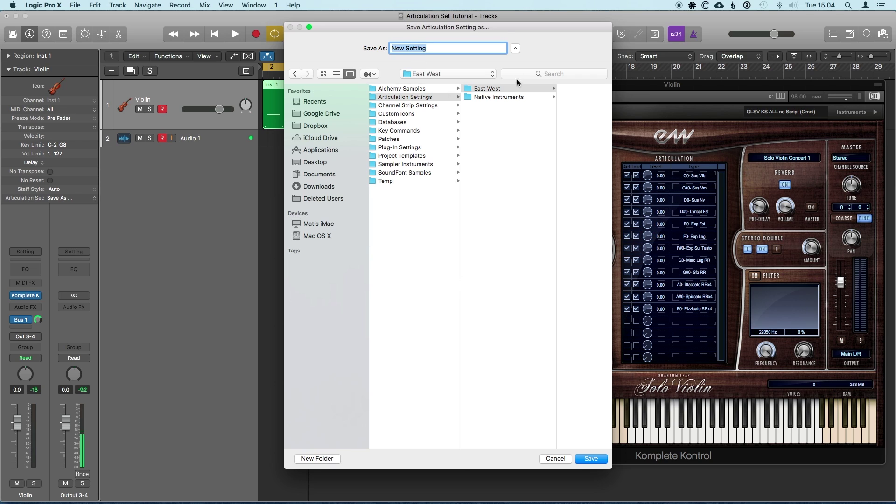
pyautogui.moveTo(458, 35); pyautogui.dragTo(413, 45)
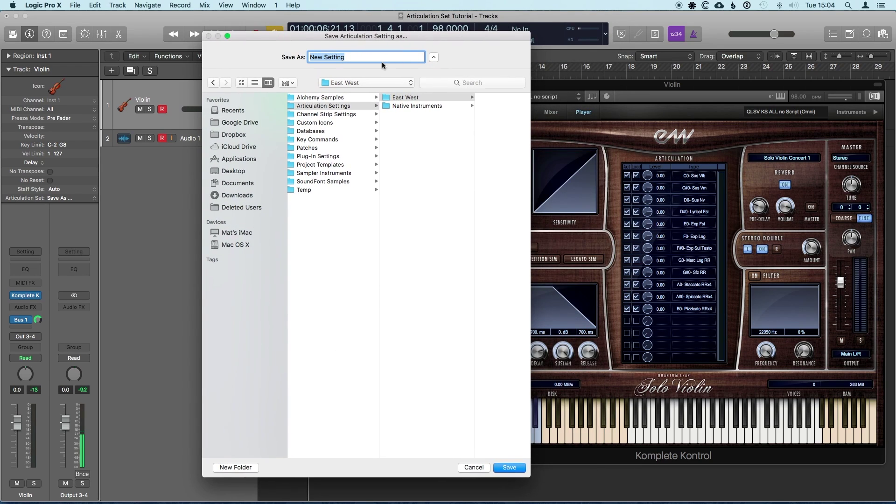
pyautogui.write('Soli')
pyautogui.write(' Violin')
pyautogui.press('Return')
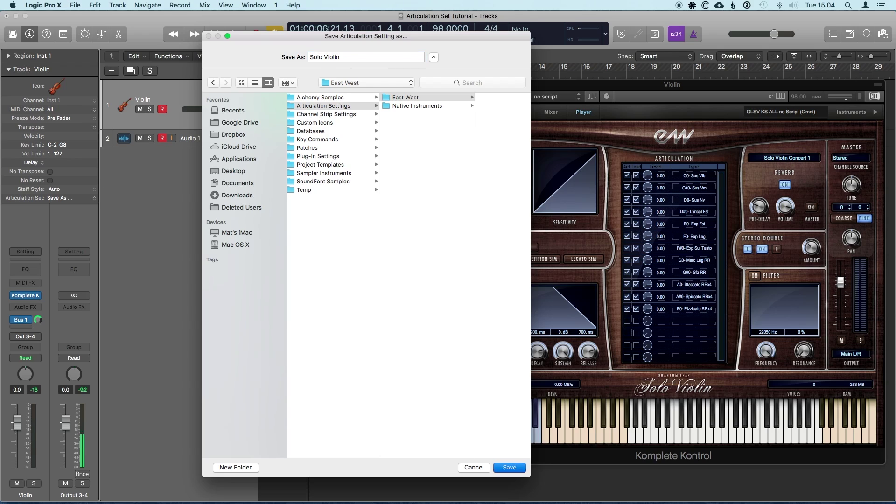
# - Assign the East West > Solo Violin articulation set to the track and arm Audio 1
pyautogui.click(88, 198)
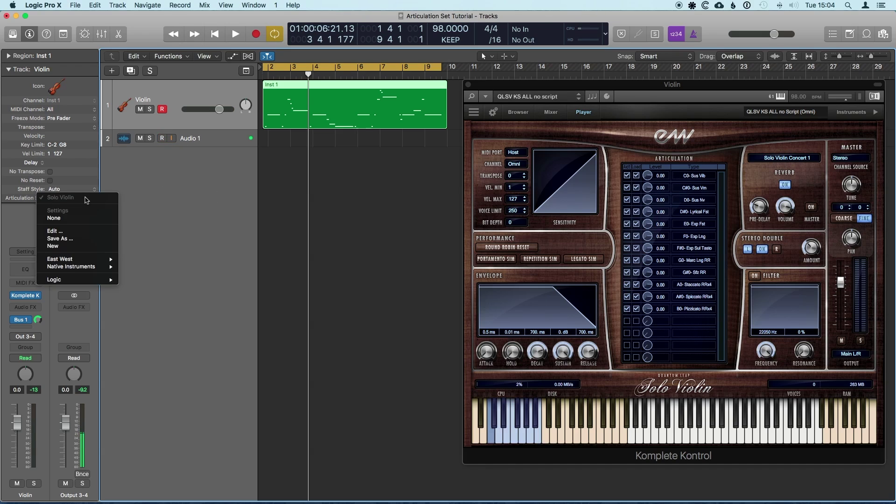
pyautogui.moveTo(84, 272)
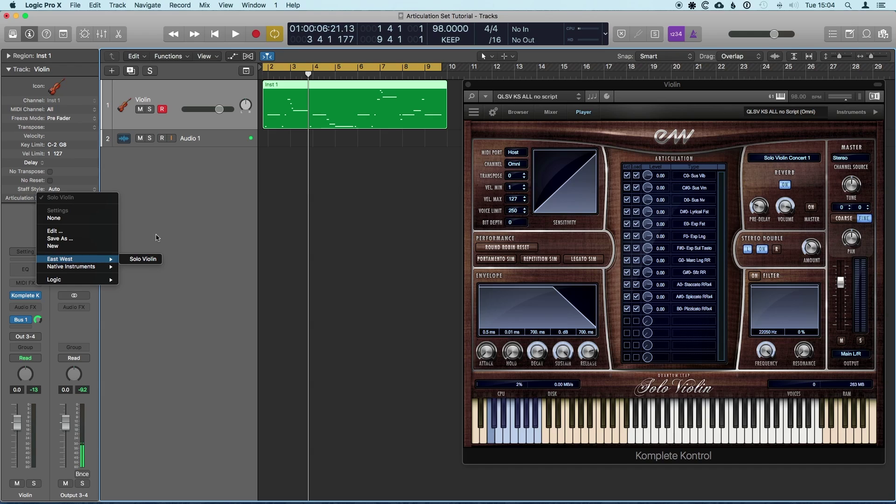
pyautogui.click(143, 258)
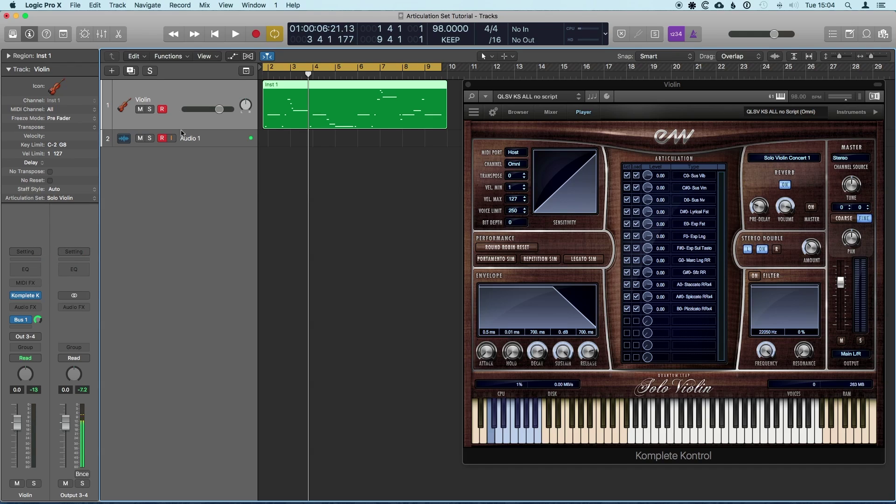
pyautogui.click(162, 138)
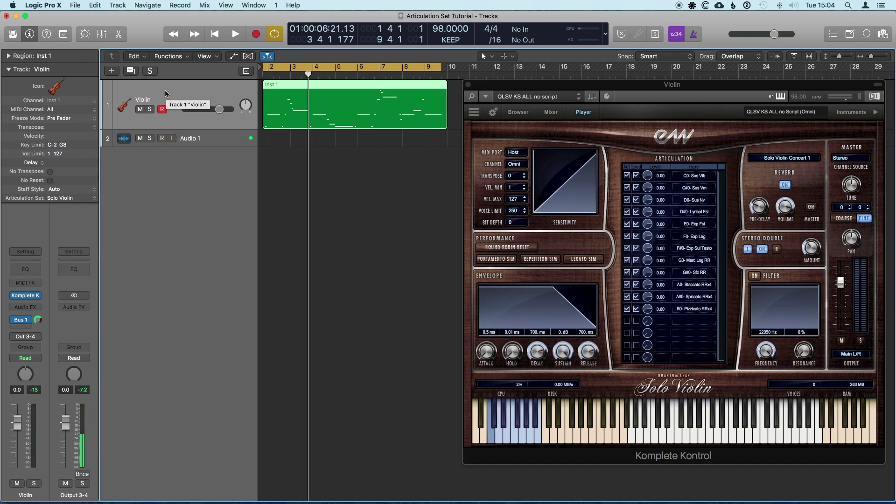
pyautogui.press('y')
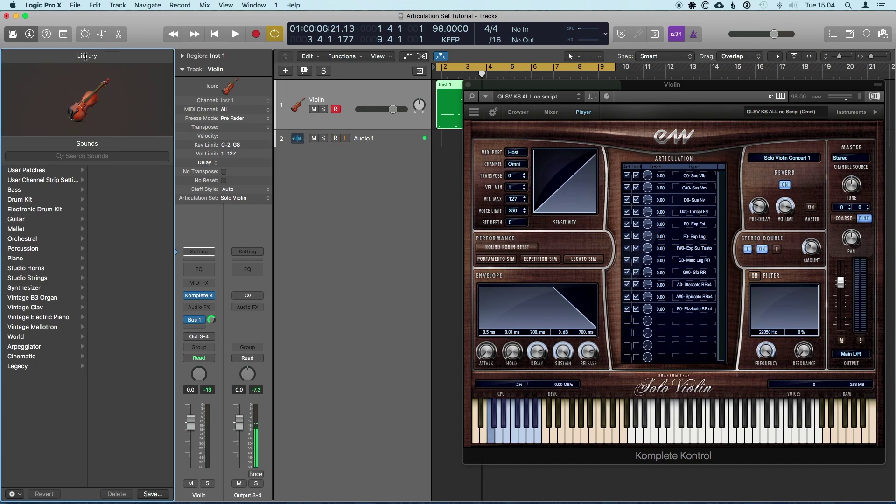
# - Reopen the Library and start saving the Violin track's sound as a patch
pyautogui.click(12, 34)
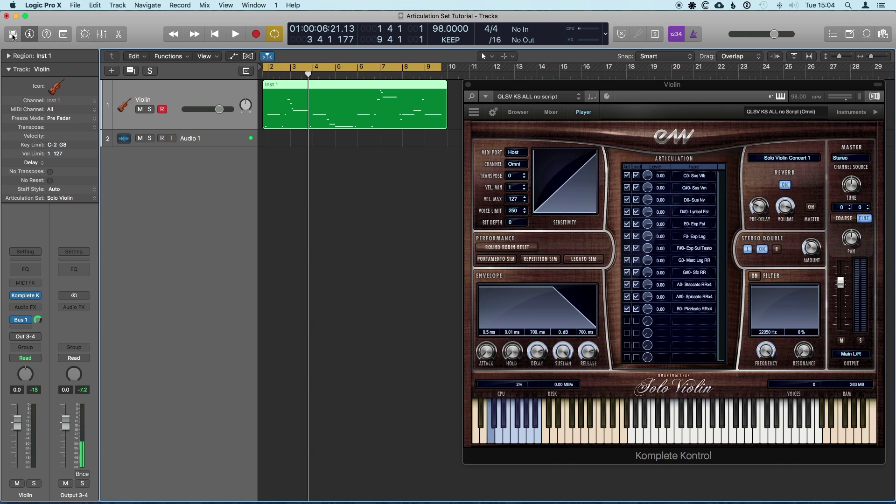
pyautogui.click(13, 34)
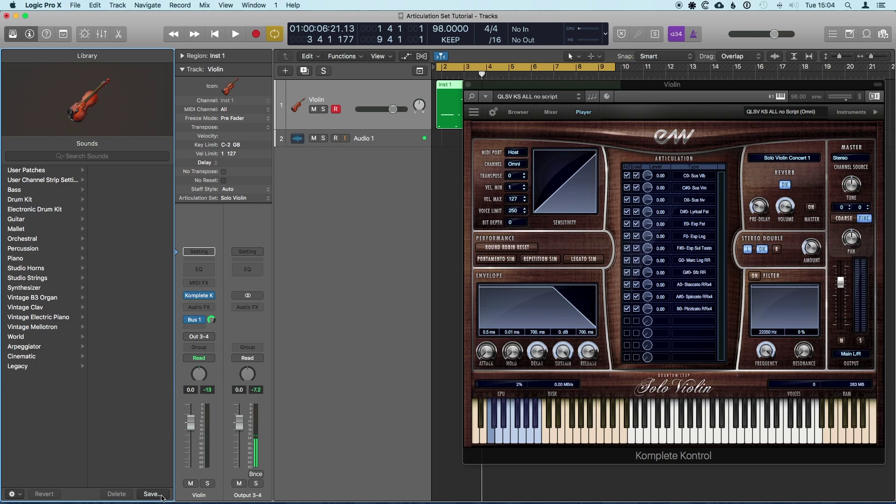
pyautogui.click(161, 496)
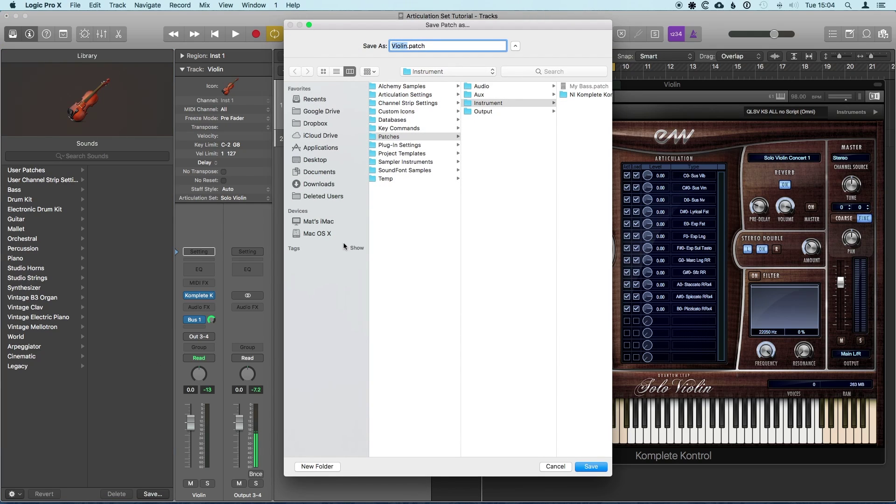
pyautogui.moveTo(371, 24); pyautogui.dragTo(348, 37)
pyautogui.hscroll(3, 439, 122)
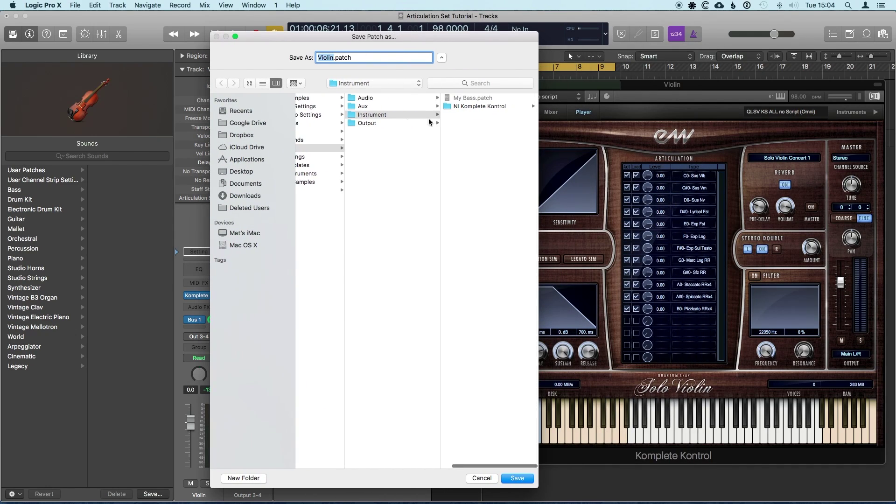
# - Create an East West folder and save the patch in it as Solo Violin
pyautogui.click(256, 478)
pyautogui.write('East ')
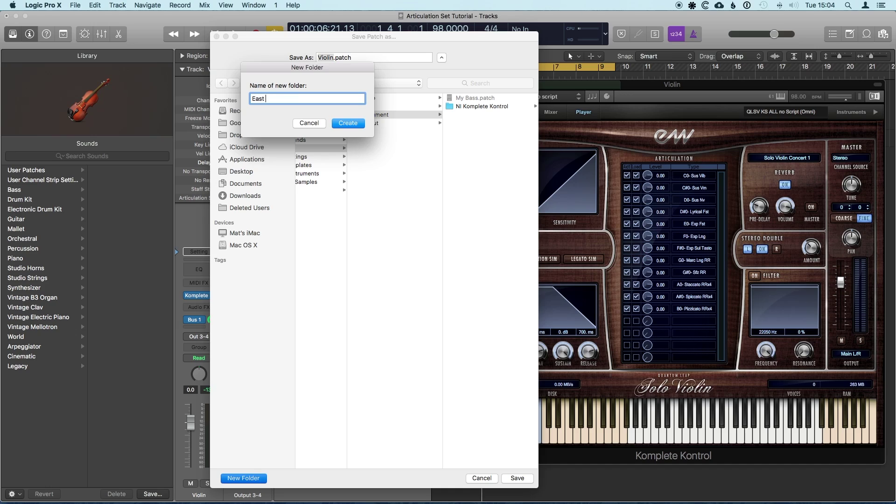
pyautogui.write('West')
pyautogui.press('Return')
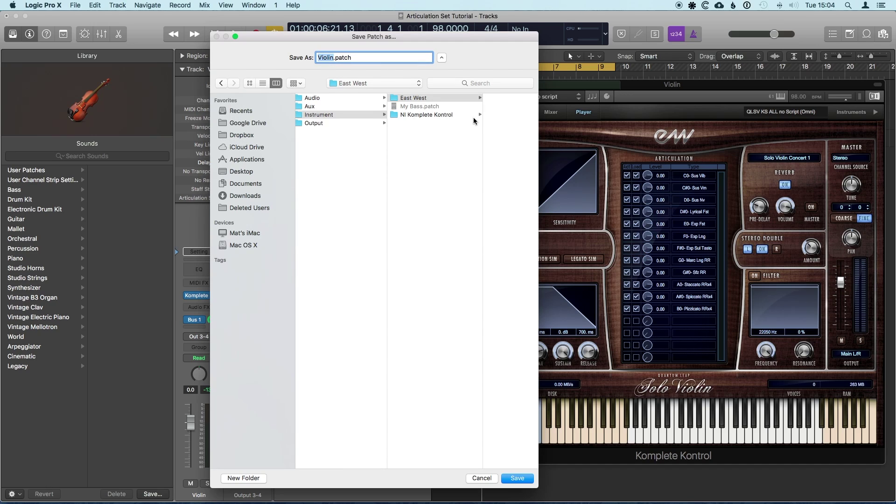
pyautogui.write('Solo Violin')
pyautogui.press('Return')
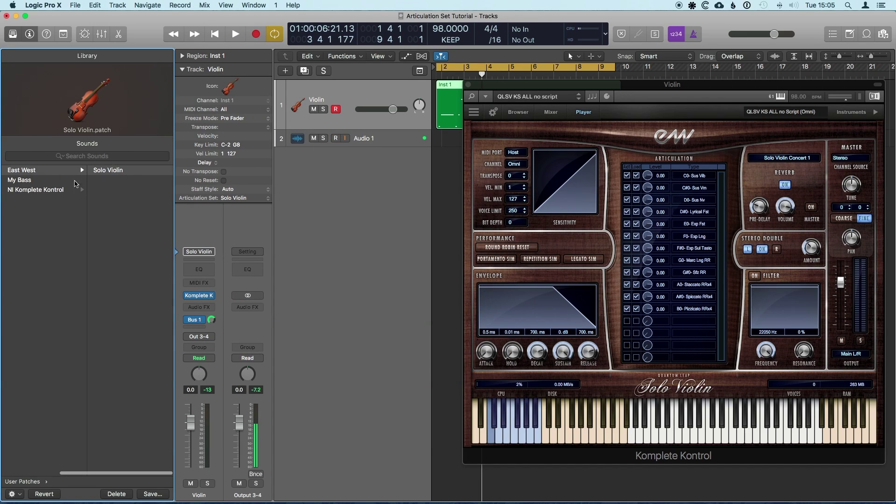
# - Add a new software instrument track with an Empty Channel Strip and select Inst 2
pyautogui.click(337, 138)
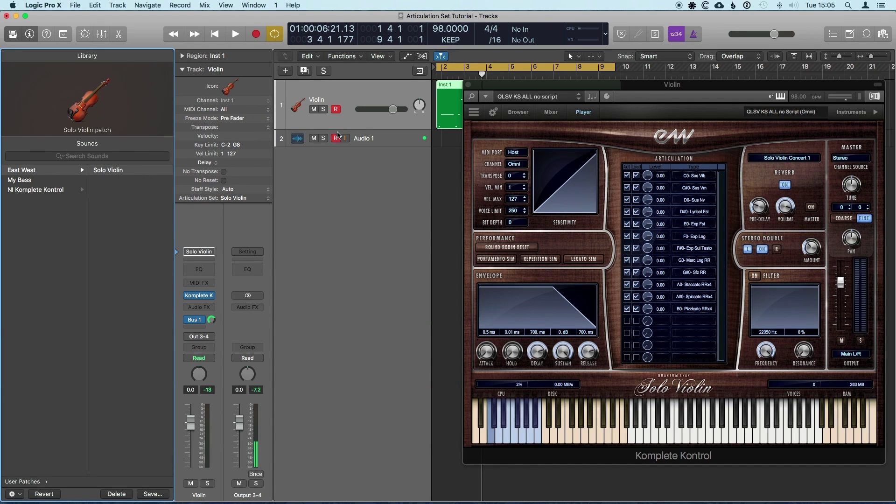
pyautogui.press('alt+super+n')
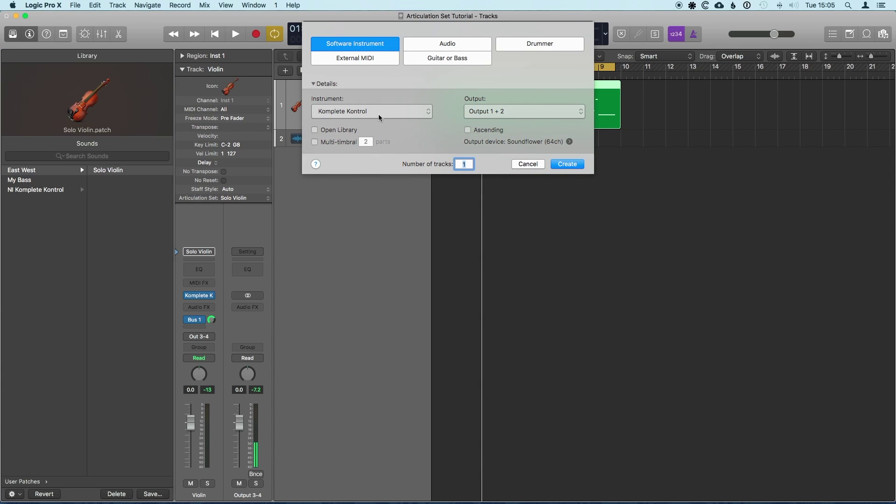
pyautogui.click(374, 119)
pyautogui.click(373, 127)
pyautogui.press('Return')
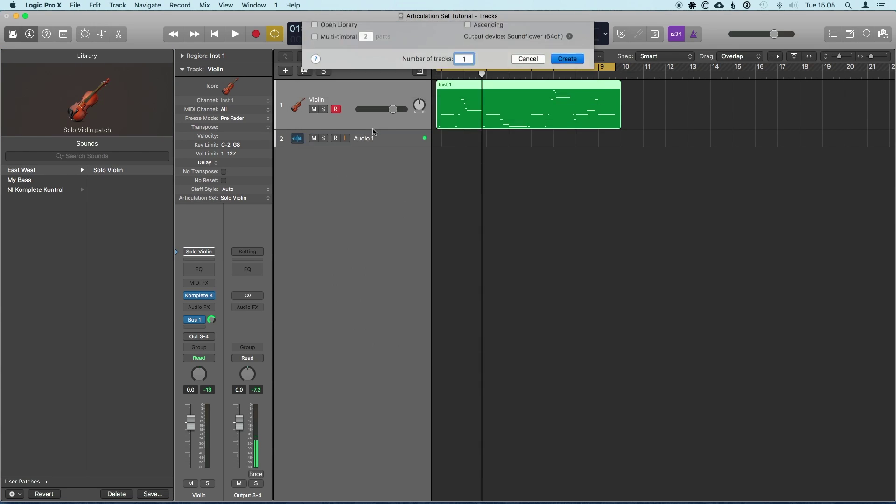
pyautogui.click(385, 136)
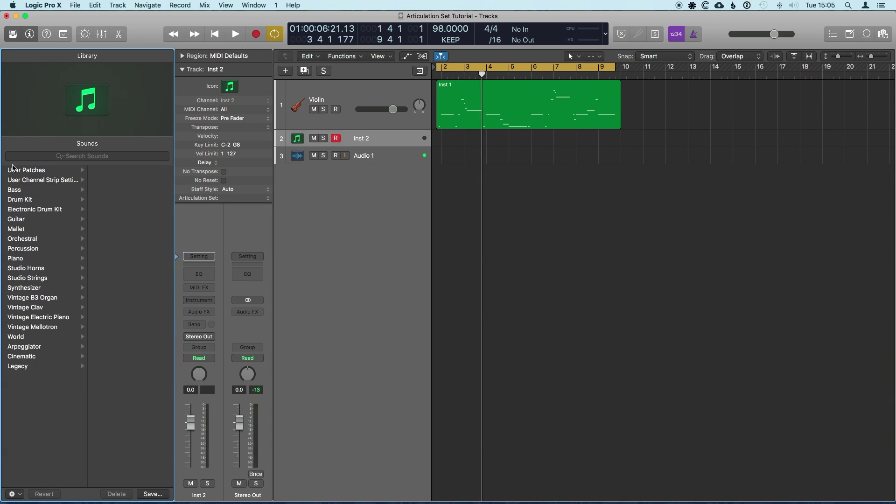
# - Load the User Patches > East West > Solo Violin patch and open its Komplete Kontrol instrument
pyautogui.click(23, 171)
pyautogui.click(117, 174)
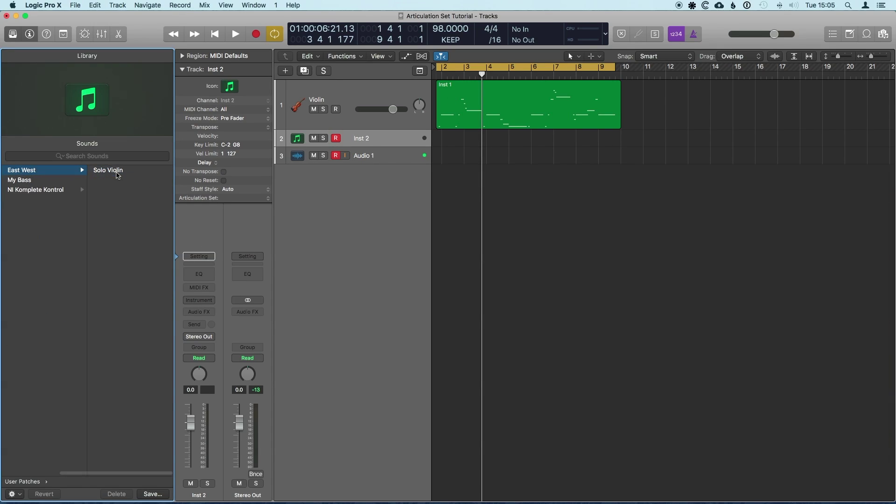
pyautogui.click(130, 176)
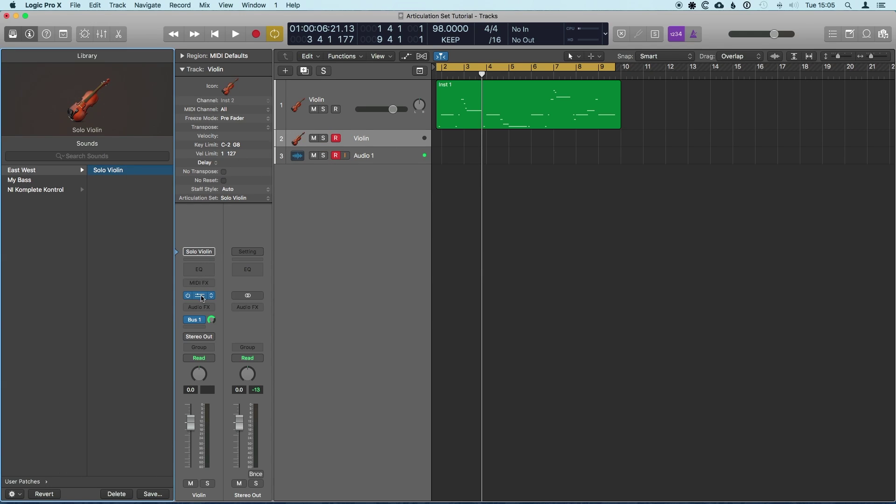
pyautogui.click(202, 299)
pyautogui.moveTo(282, 39); pyautogui.dragTo(807, 123)
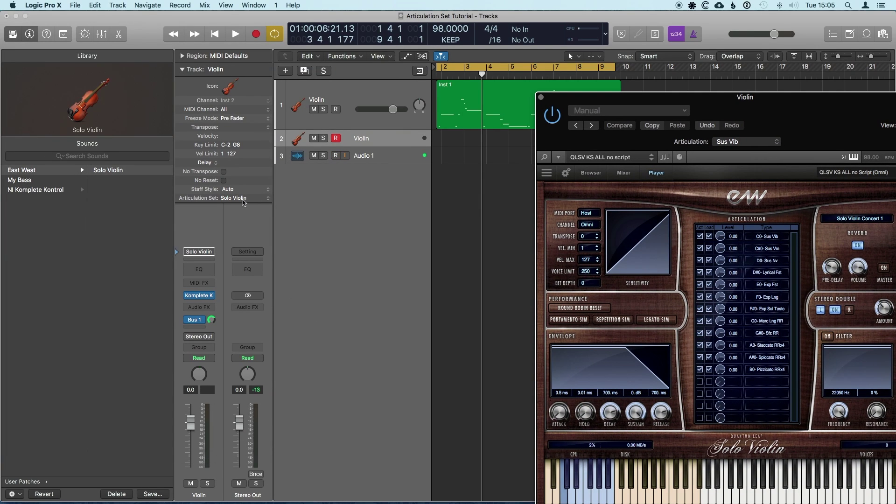
pyautogui.moveTo(726, 96); pyautogui.dragTo(677, 78)
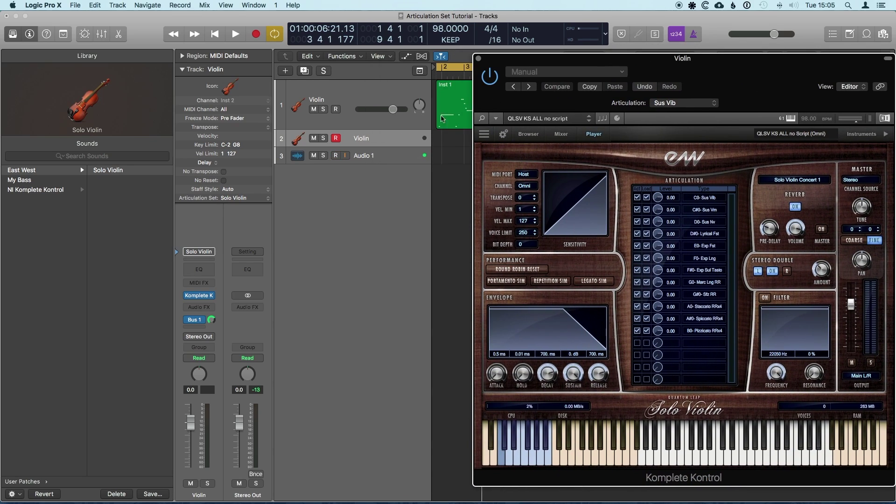
pyautogui.click(465, 118)
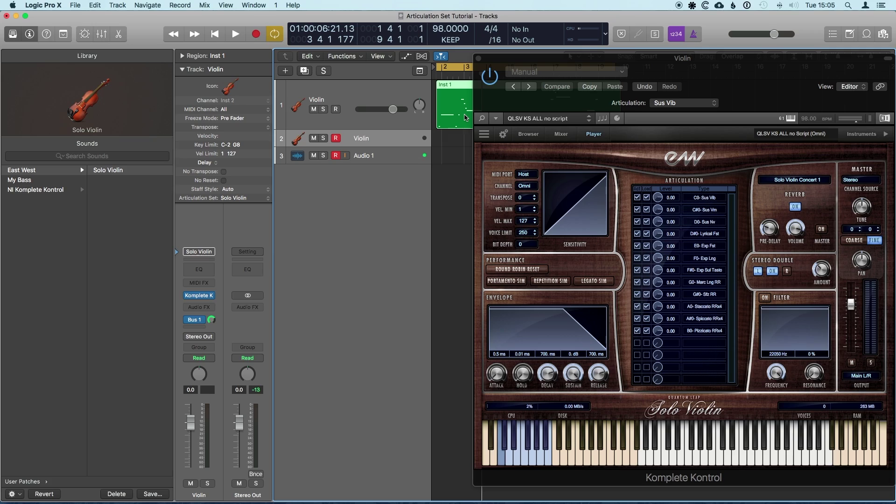